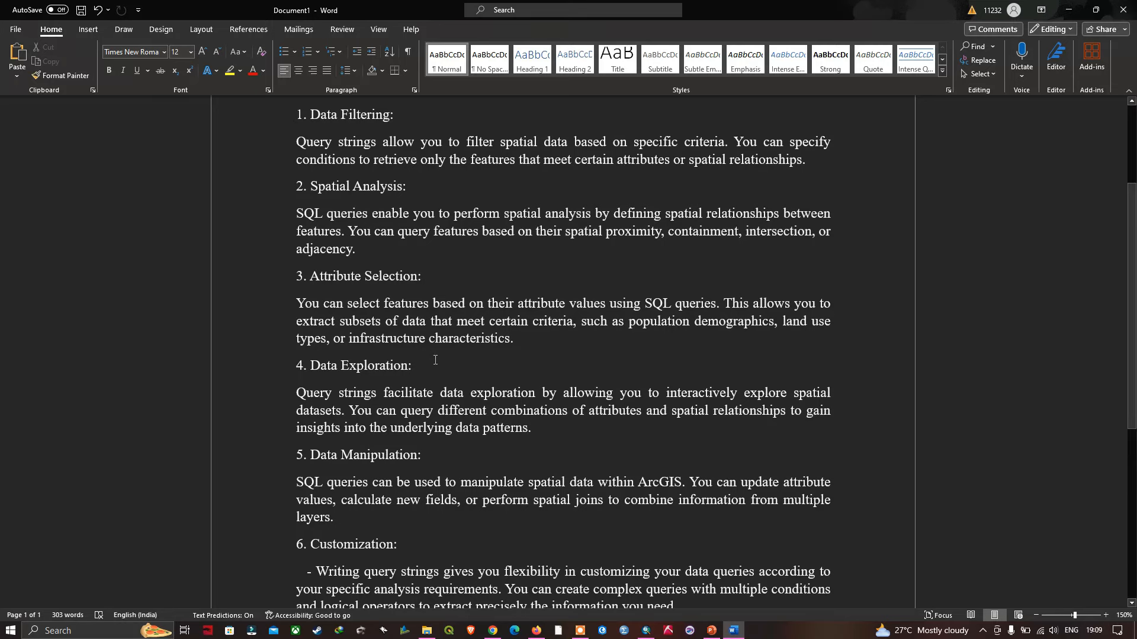
- Read through the document's numbered reasons for writing query strings in ArcGIS, down to the closing paragraph
scroll(435, 361, "down", 2)
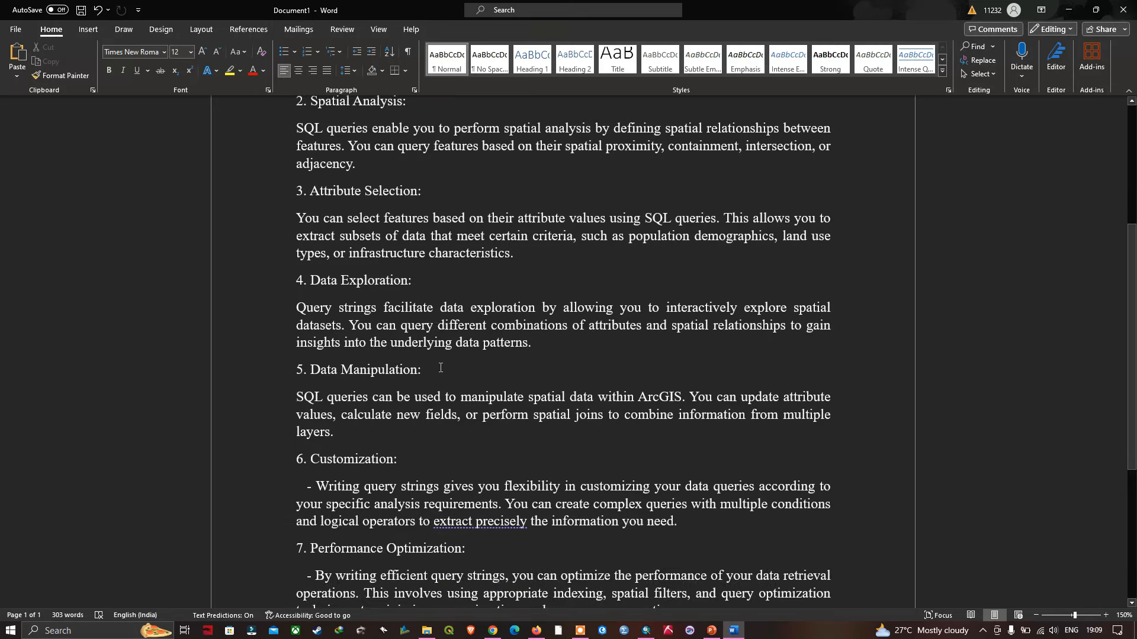
scroll(433, 372, "down", 1)
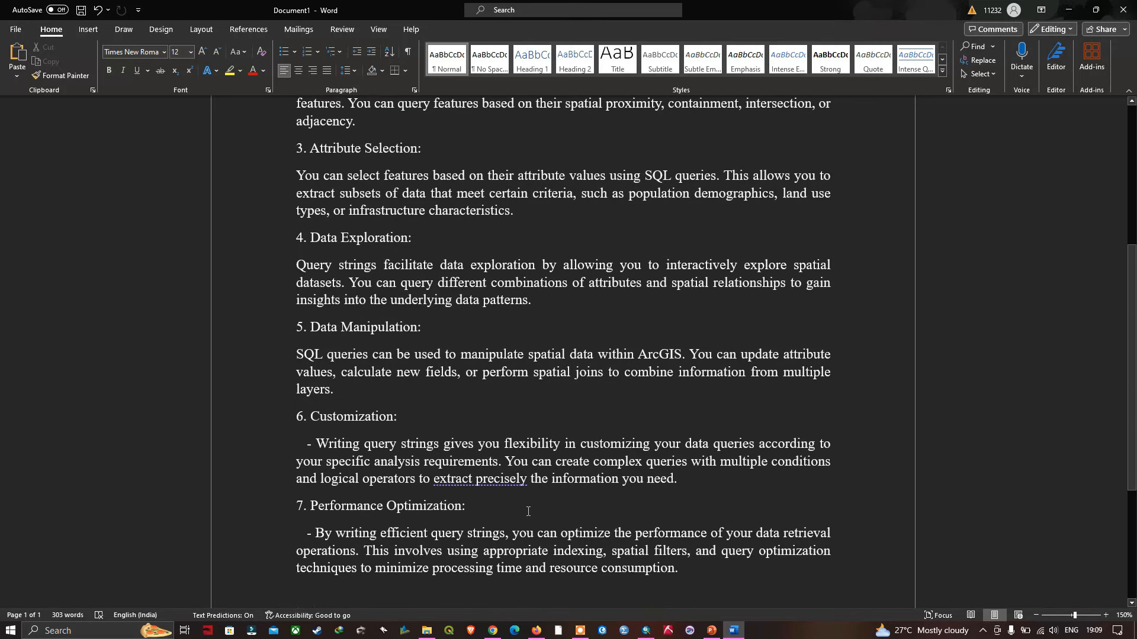
scroll(528, 512, "down", 3)
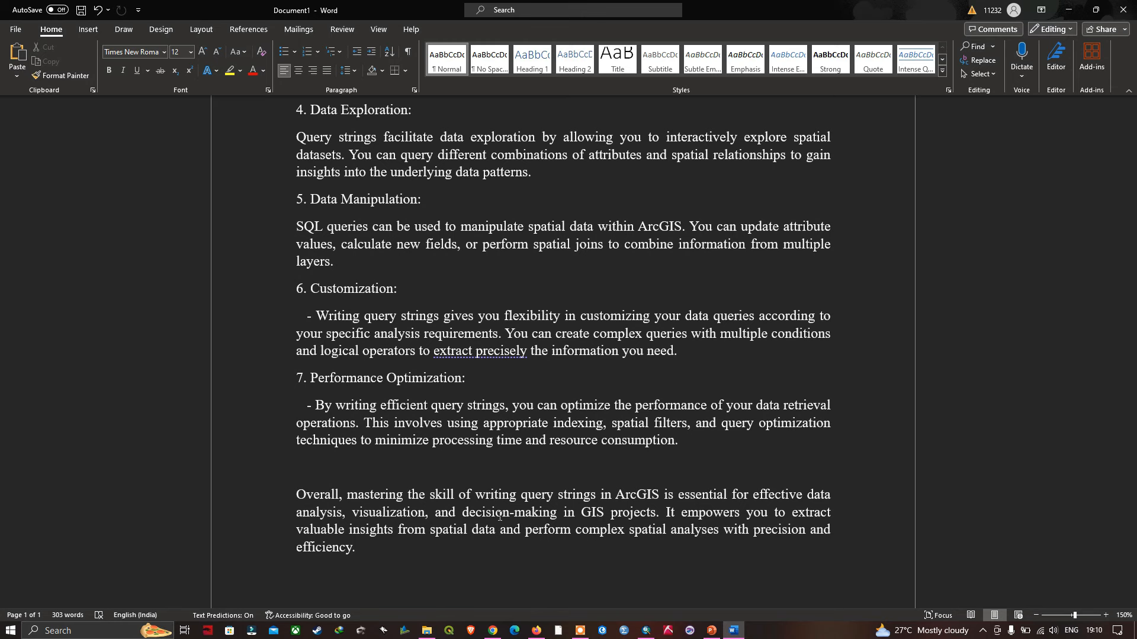
- Switch to ArcMap and open the Select By Attributes dialog, moving it clear of the main map features
key("alt+Tab")
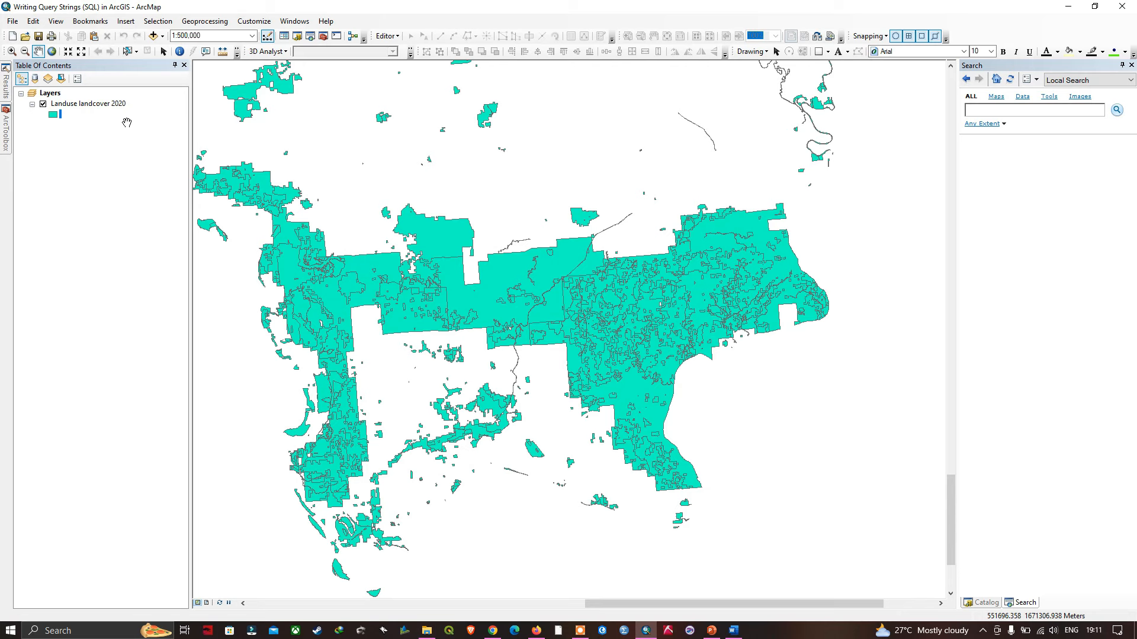
left_click(169, 23)
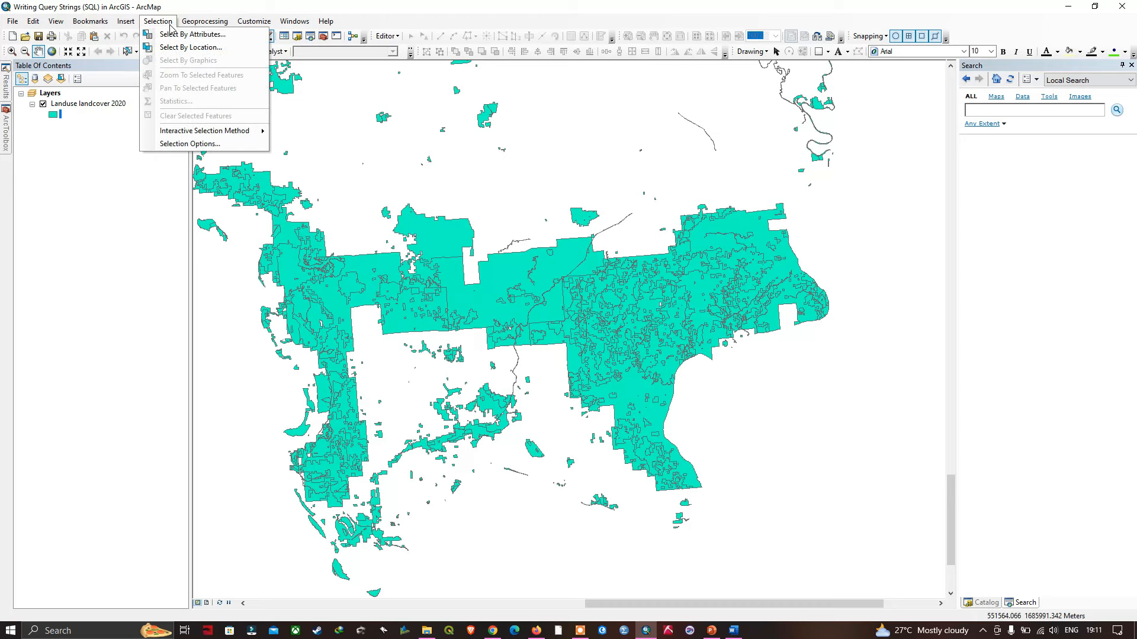
left_click(194, 36)
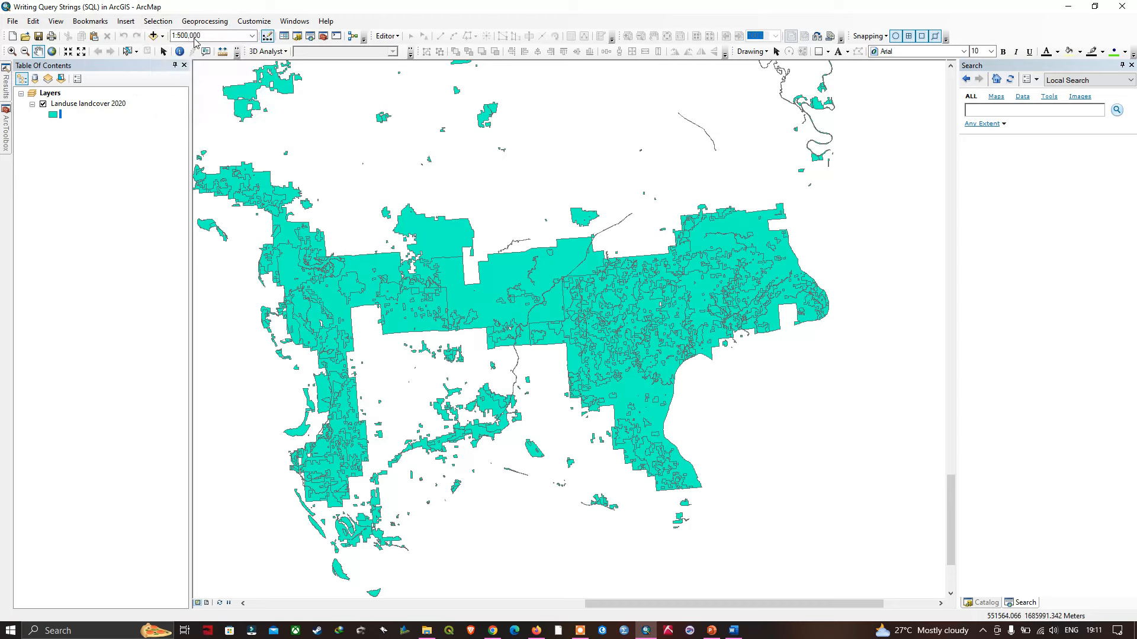
left_click_drag(149, 23, 598, 197)
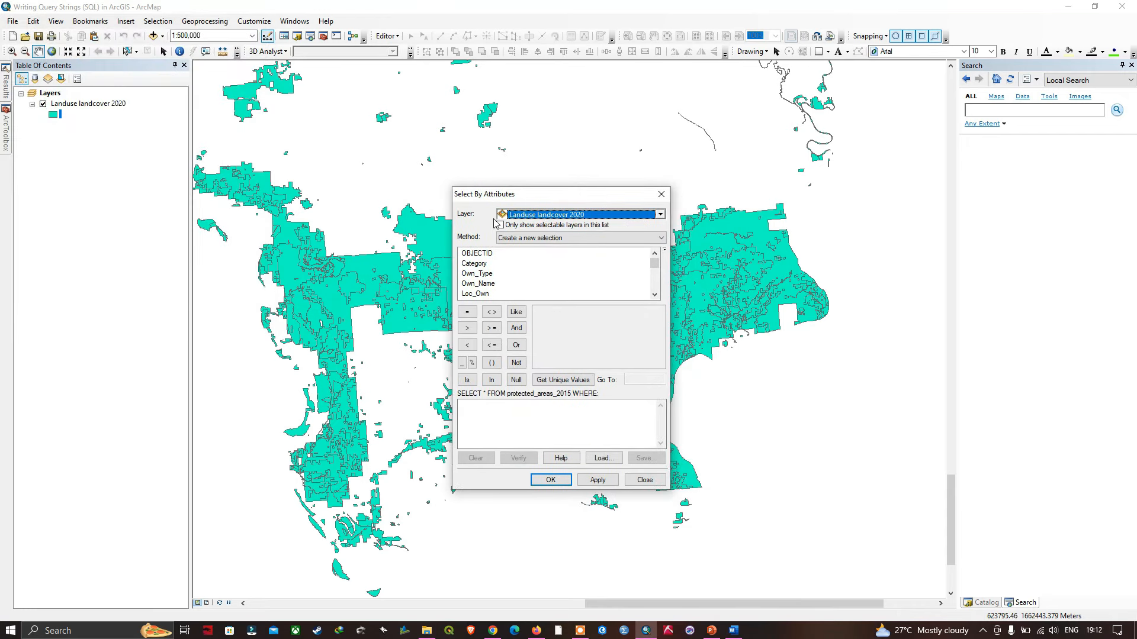
left_click_drag(582, 197, 977, 110)
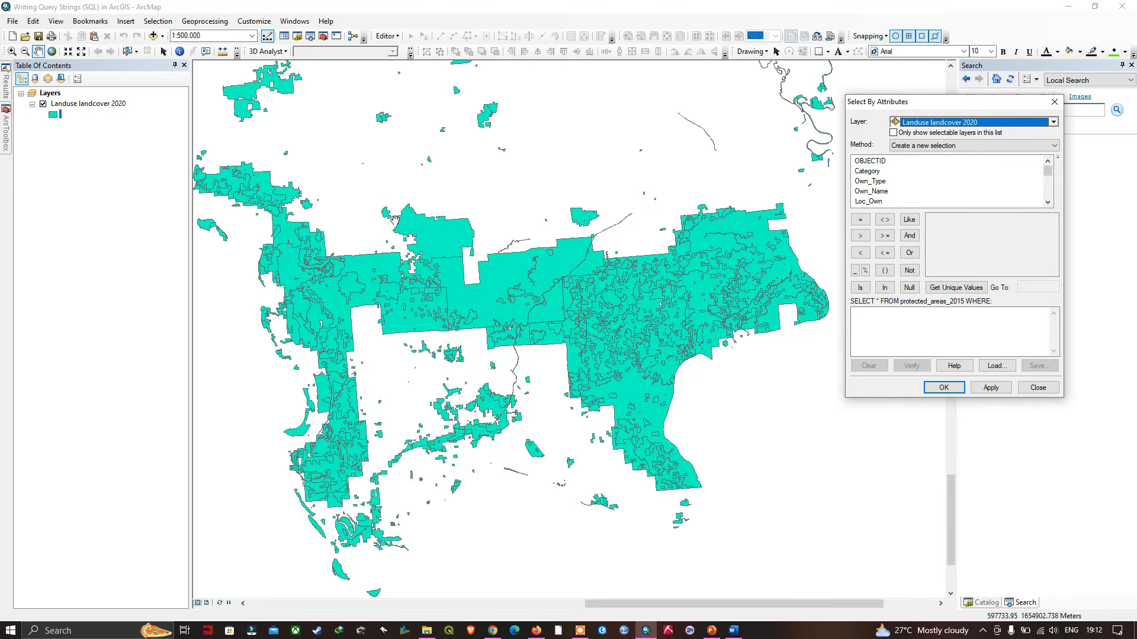
- Open the attribute table of the land use land cover 2020 layer and reduce the table window's height
left_click(87, 105)
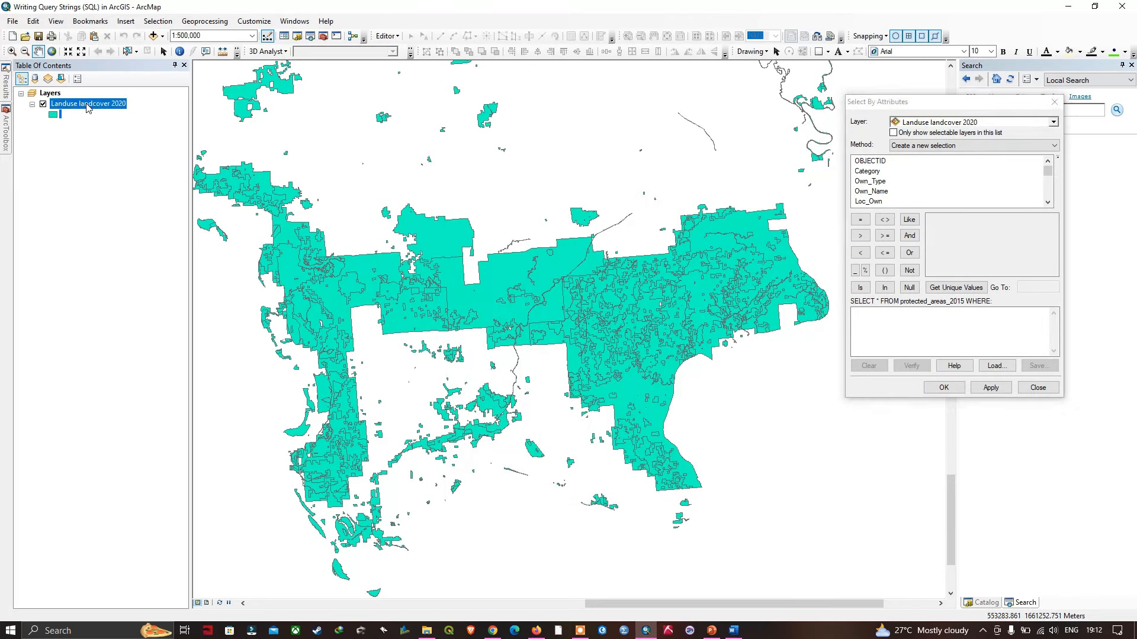
right_click(86, 103)
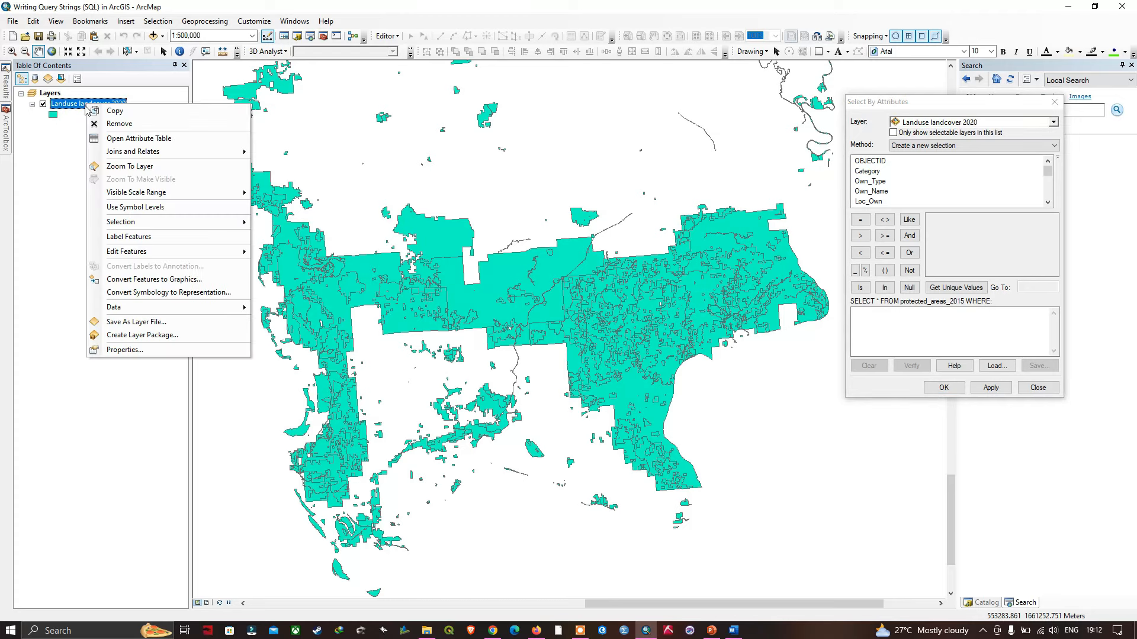
left_click(150, 141)
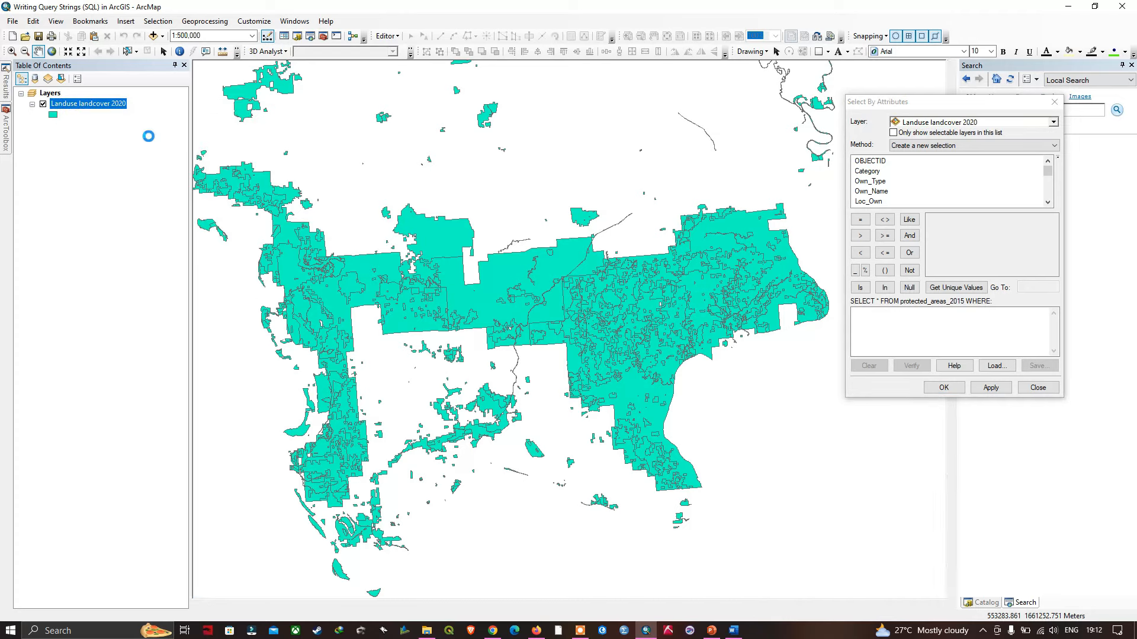
scroll(740, 450, "down", 7)
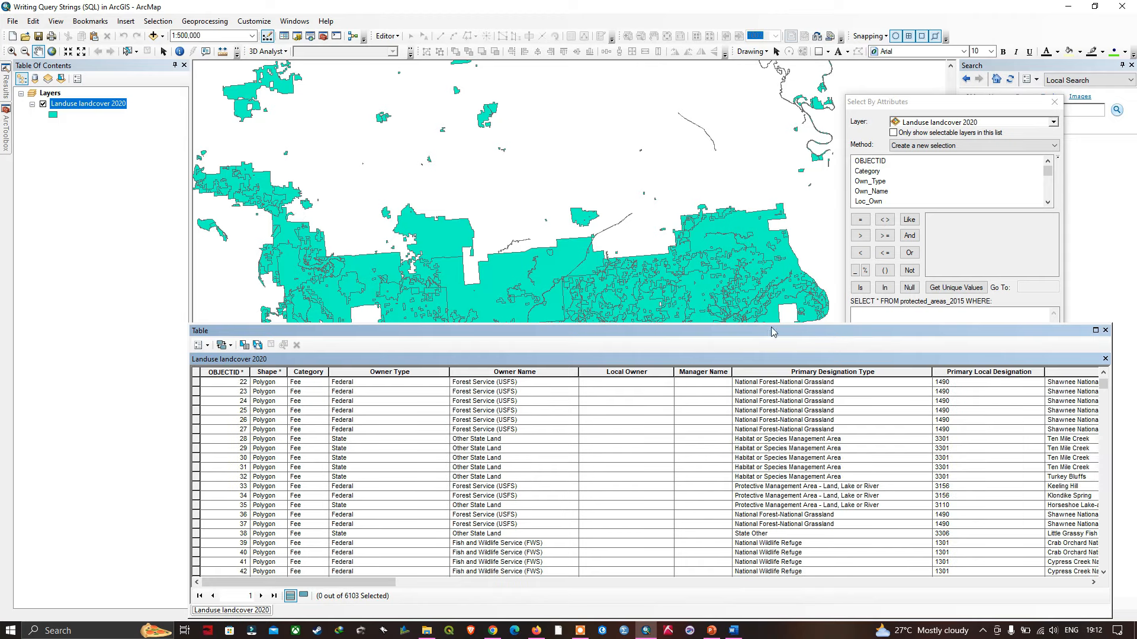
left_click_drag(735, 325, 751, 384)
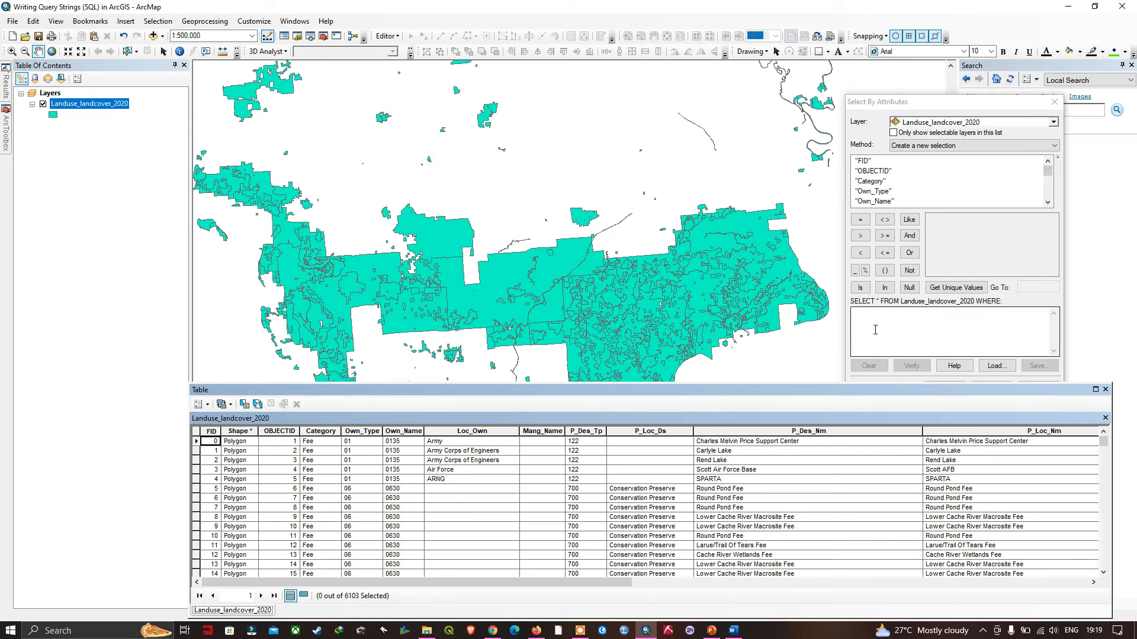
- Choose Landuse_landcover_2020 as the layer to query and insert the "Own_Type" field into the WHERE expression
left_click(956, 112)
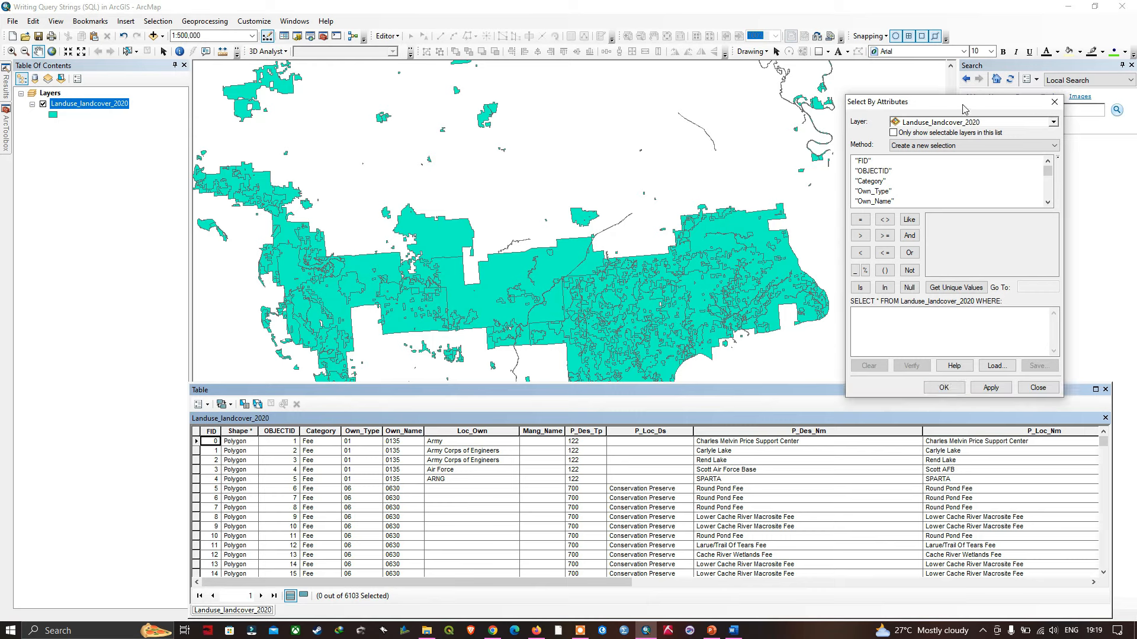
left_click(1054, 122)
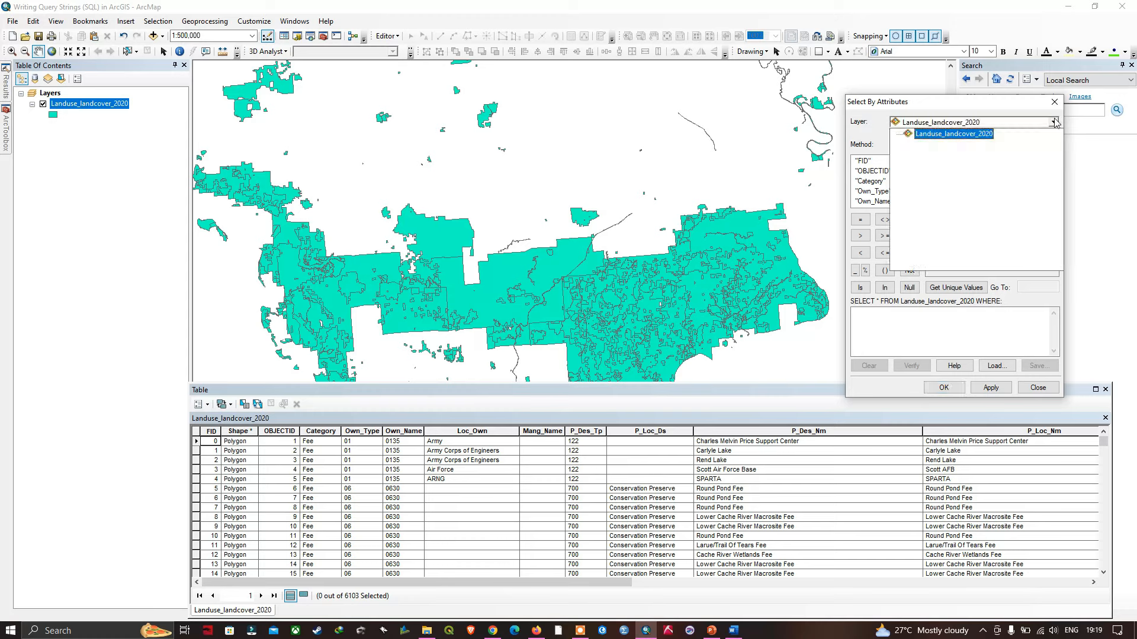
left_click(969, 135)
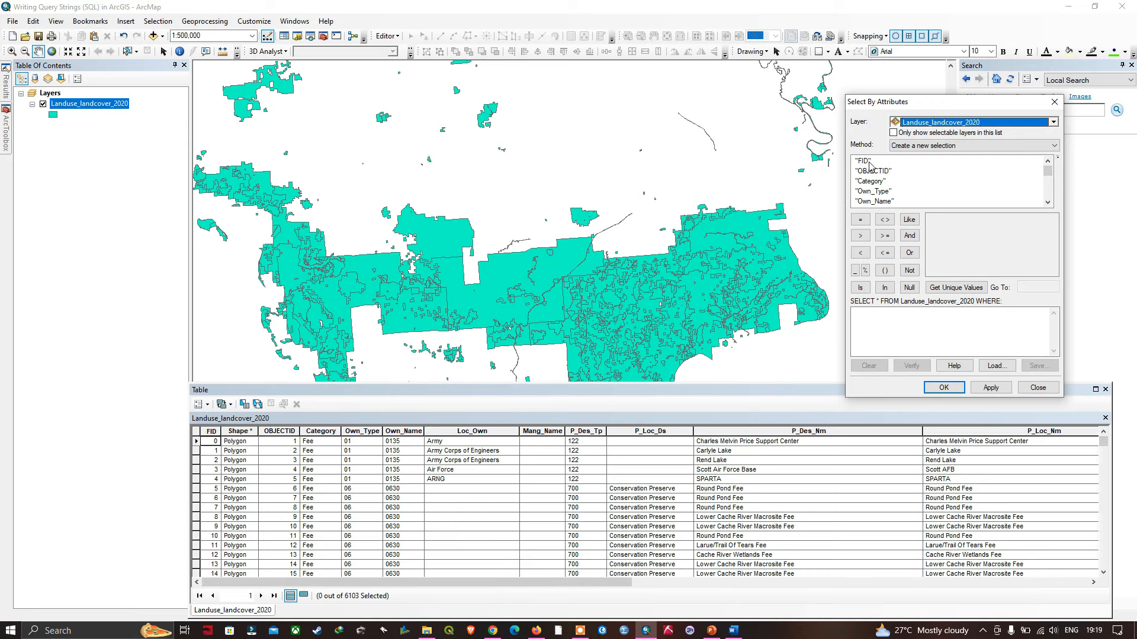
scroll(945, 197, "down", 1)
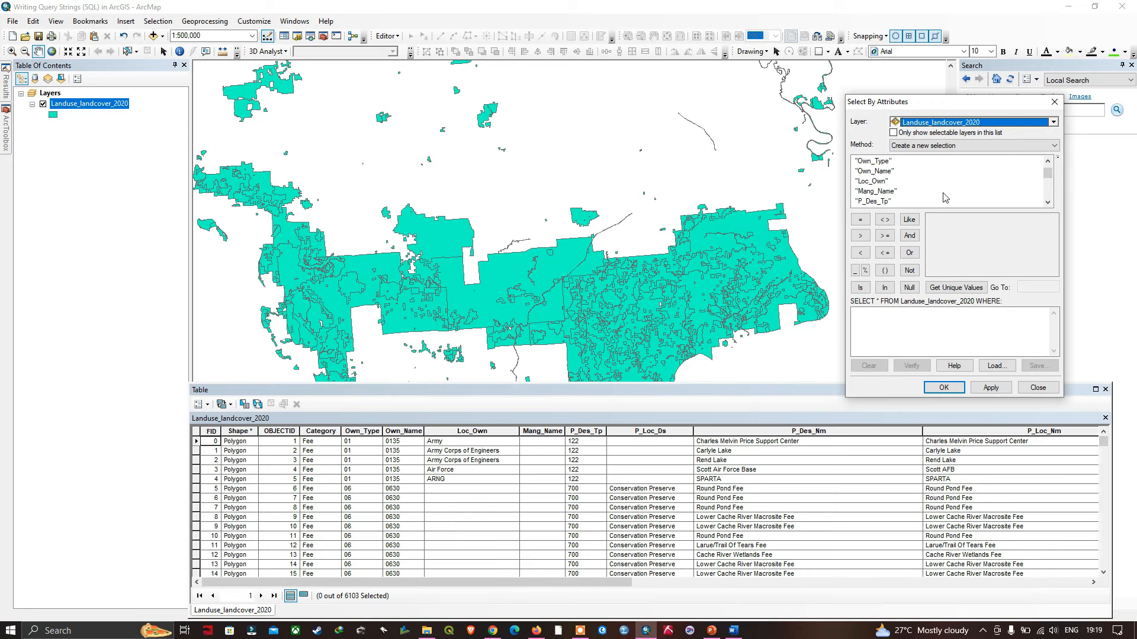
scroll(944, 196, "up", 3)
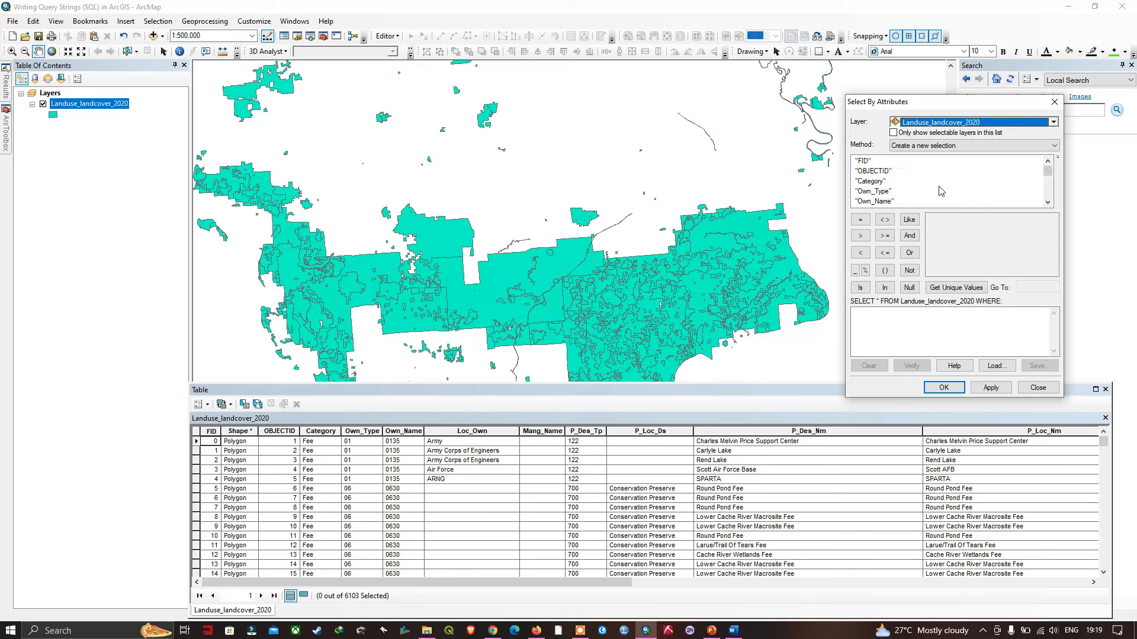
double_click(872, 191)
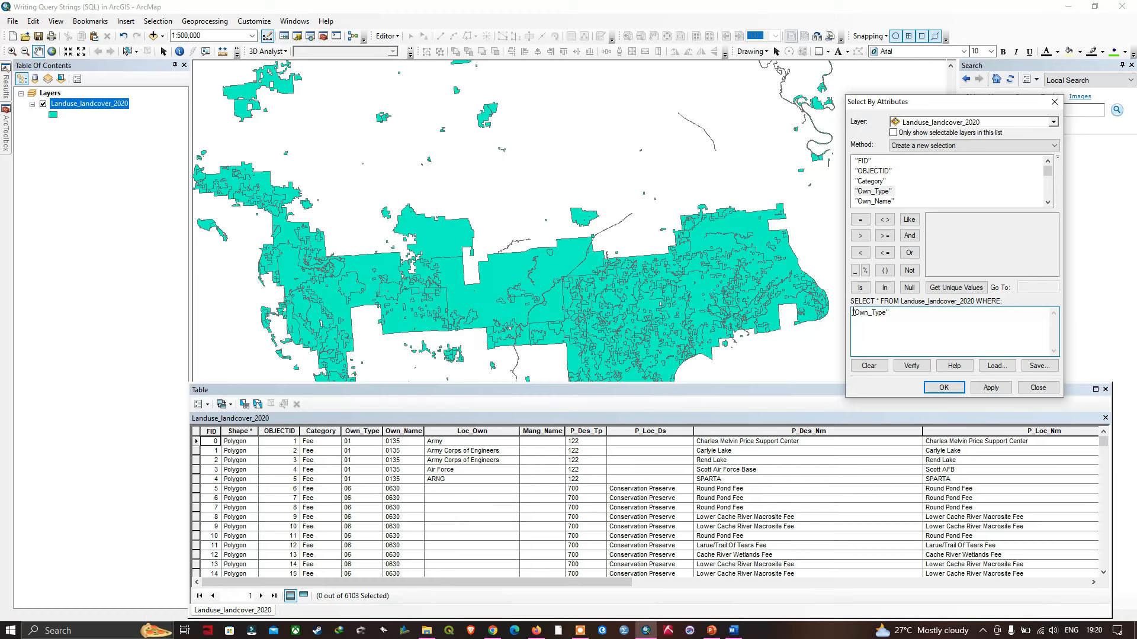
left_click_drag(854, 313, 894, 312)
- List the unique values of the "Own_Type" field for use in the query
left_click(891, 193)
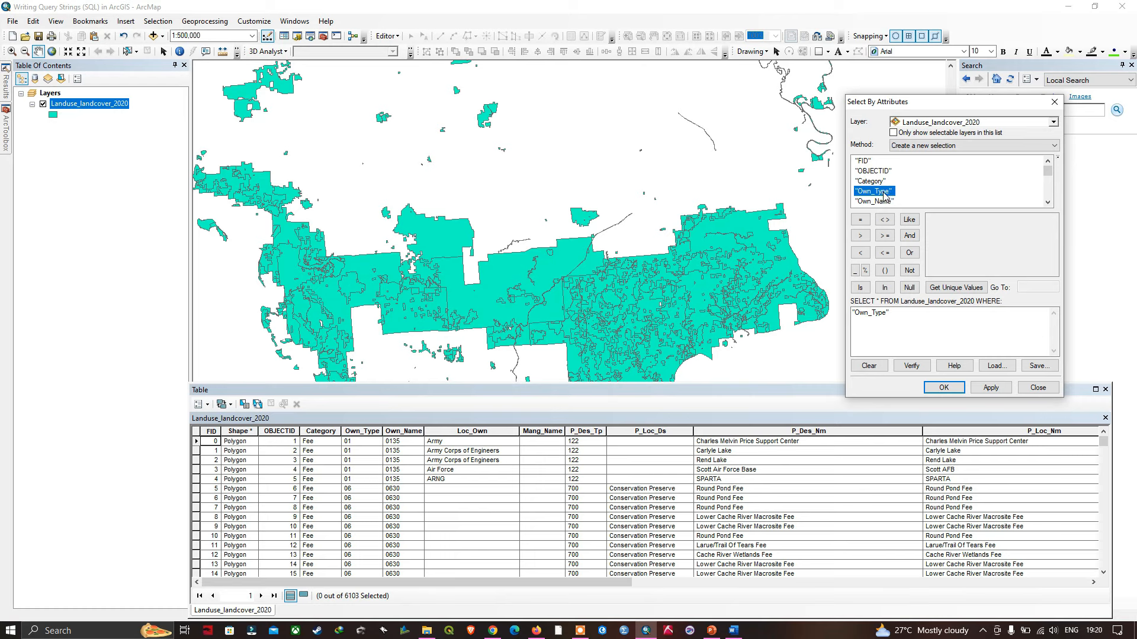
left_click(962, 290)
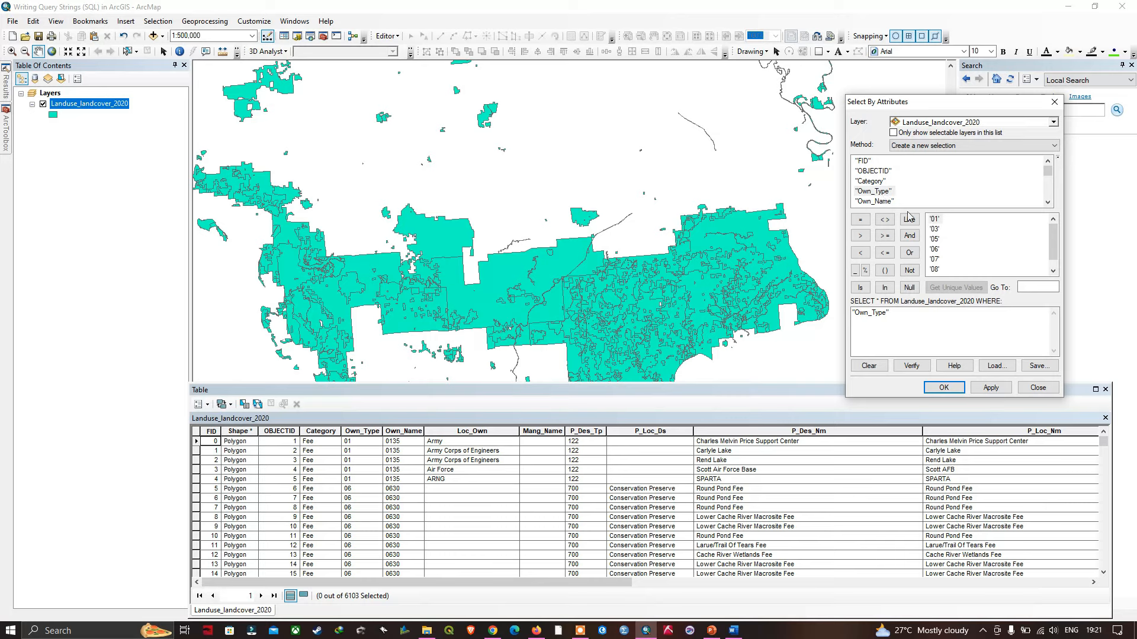
left_click(934, 249)
left_click(952, 238)
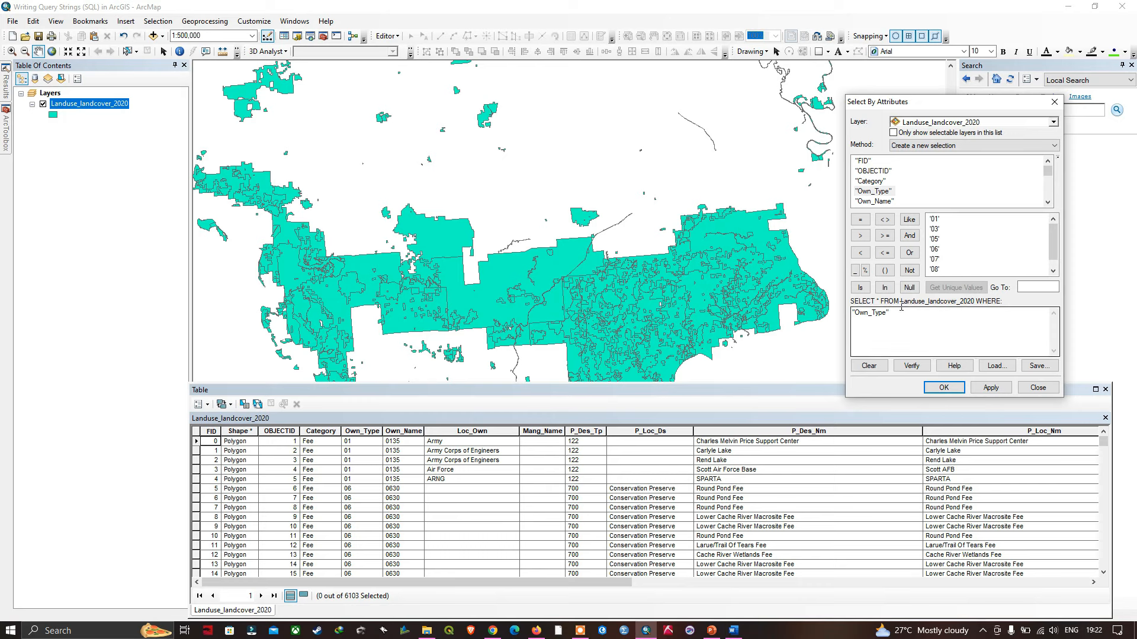
- Complete the expression as "Own_Type" = '06', apply the selection, and check the selected records in the attribute table
left_click(861, 221)
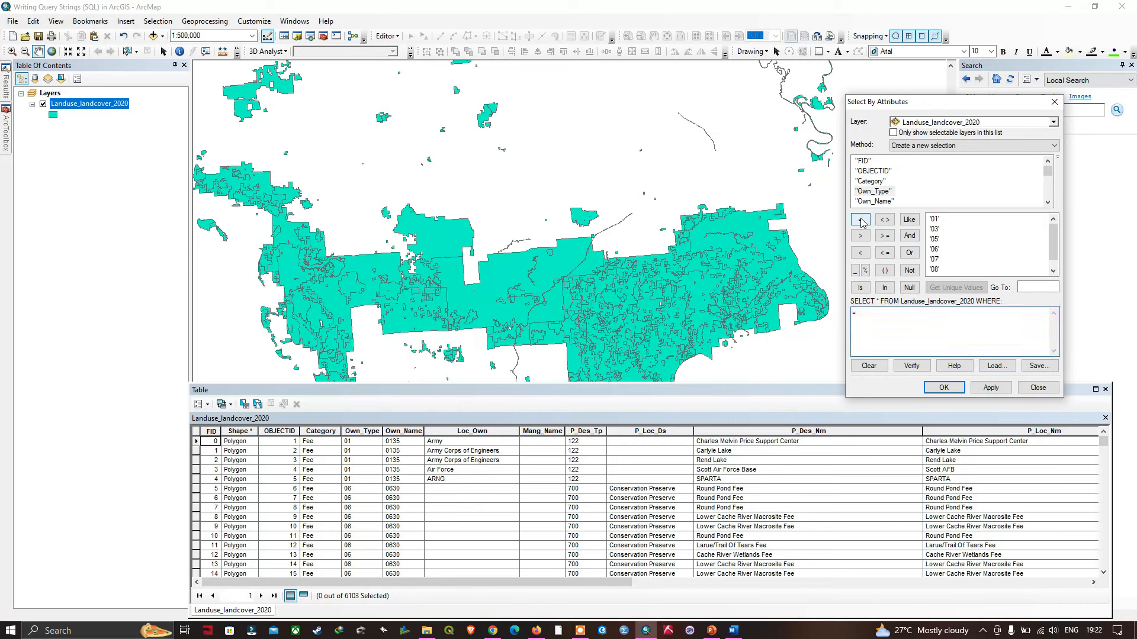
key("ctrl+z")
left_click(861, 222)
double_click(935, 250)
left_click(1004, 388)
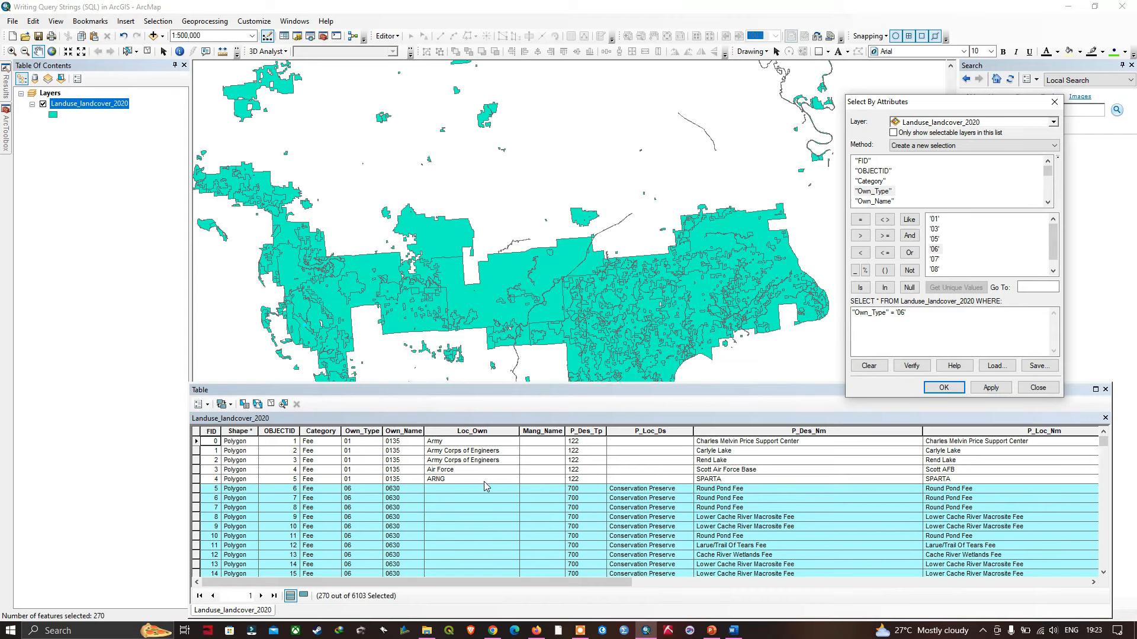
scroll(486, 485, "down", 1)
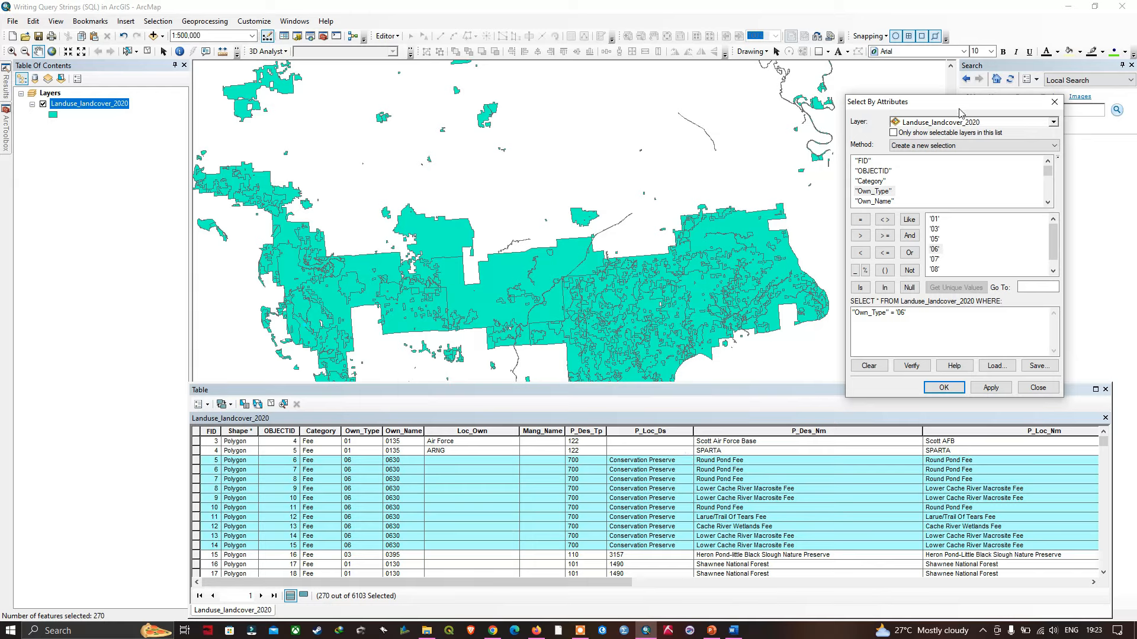
- Move the query dialog off the map and zoom to the selected features of the Landuse_landcover_2020 layer
left_click_drag(955, 107, 1027, 78)
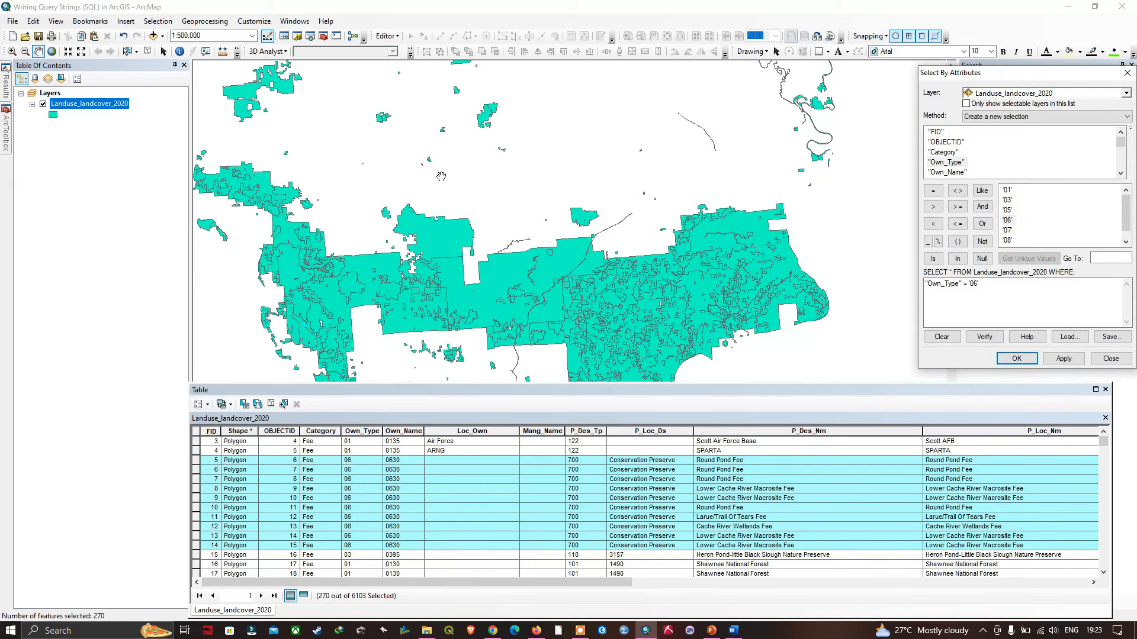
right_click(97, 105)
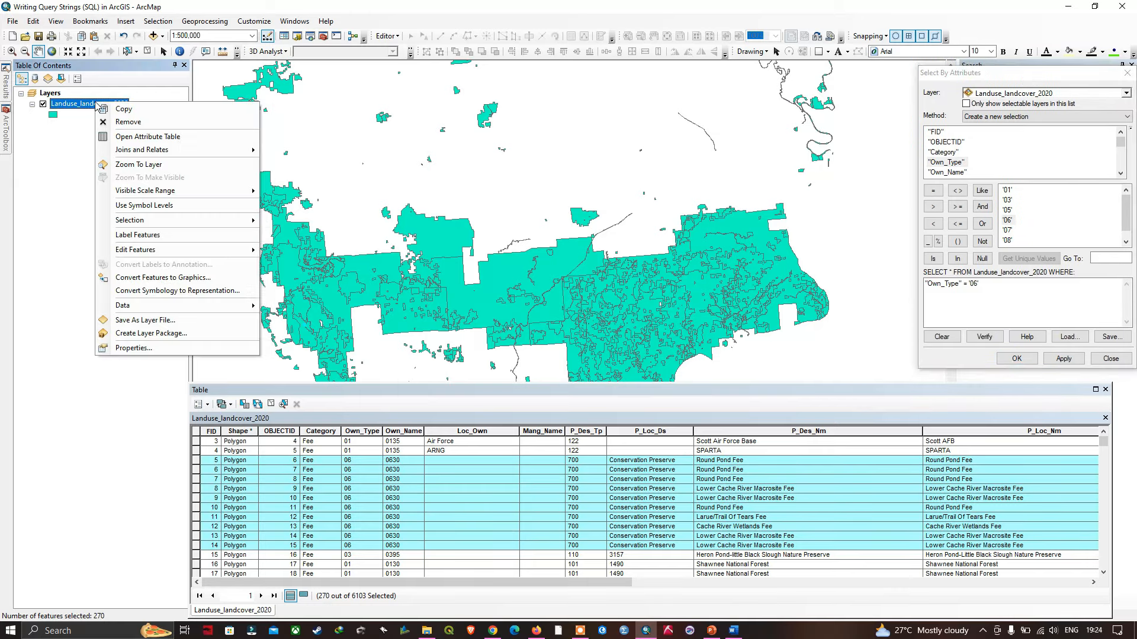
mouse_move(238, 221)
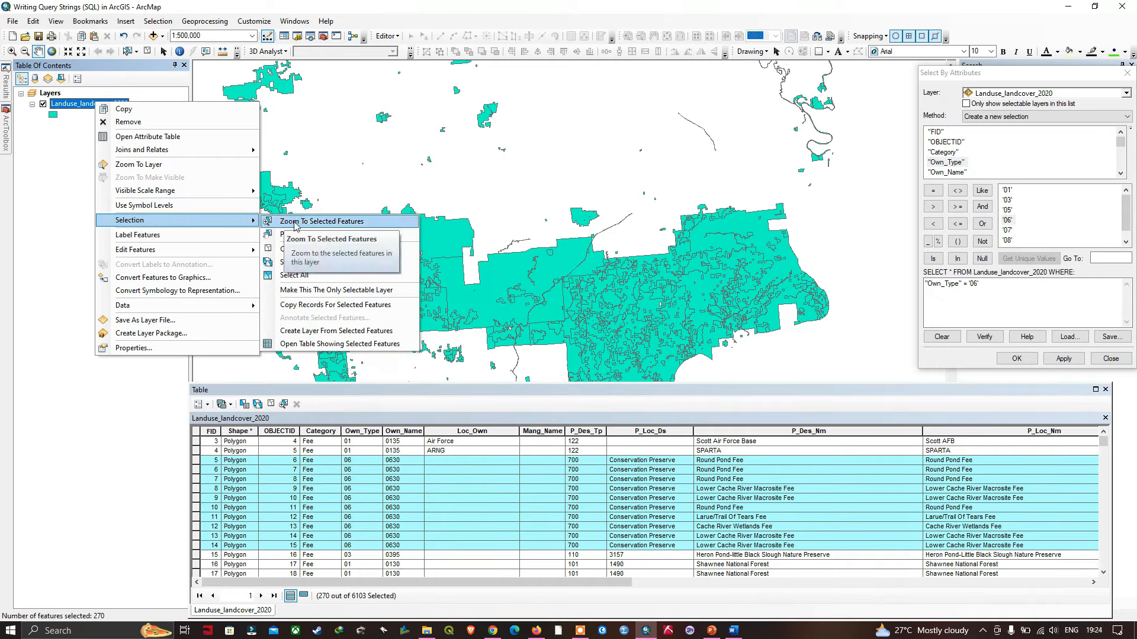
left_click(306, 224)
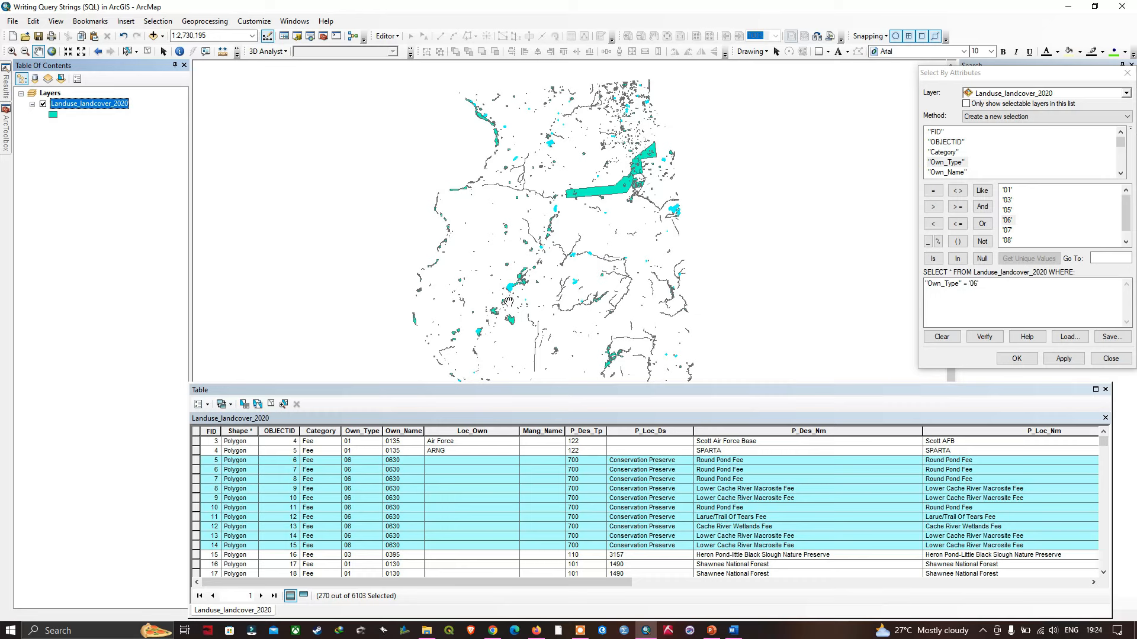
- Examine the highlighted '06' ownership polygons on the map at close range, including the neighbouring unselected areas
scroll(515, 294, "down", 1)
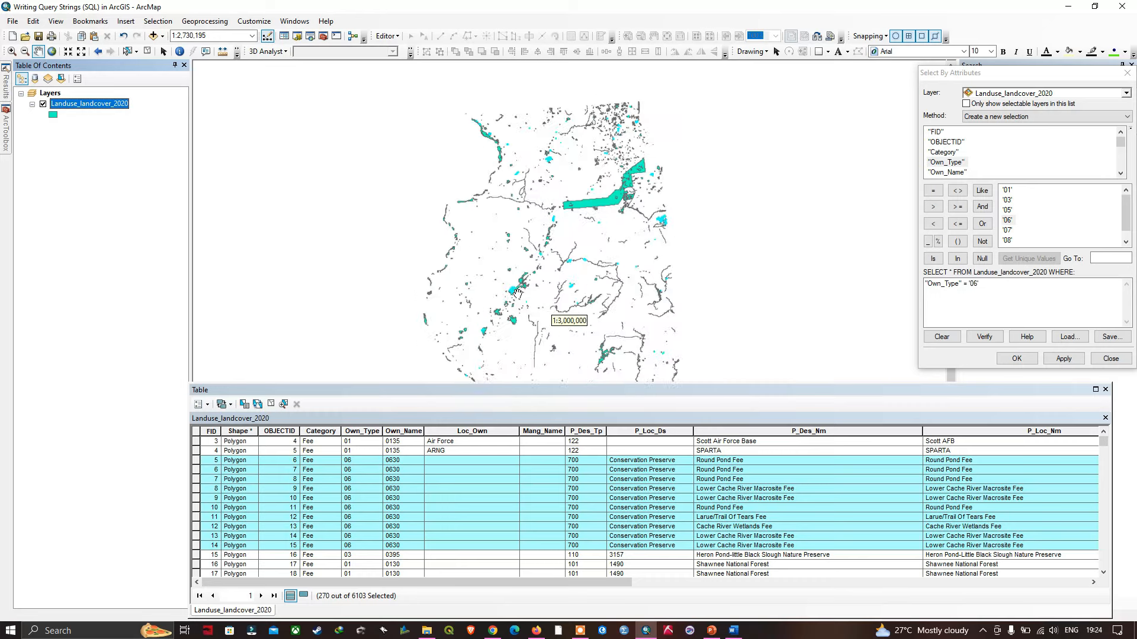
scroll(517, 293, "up", 10)
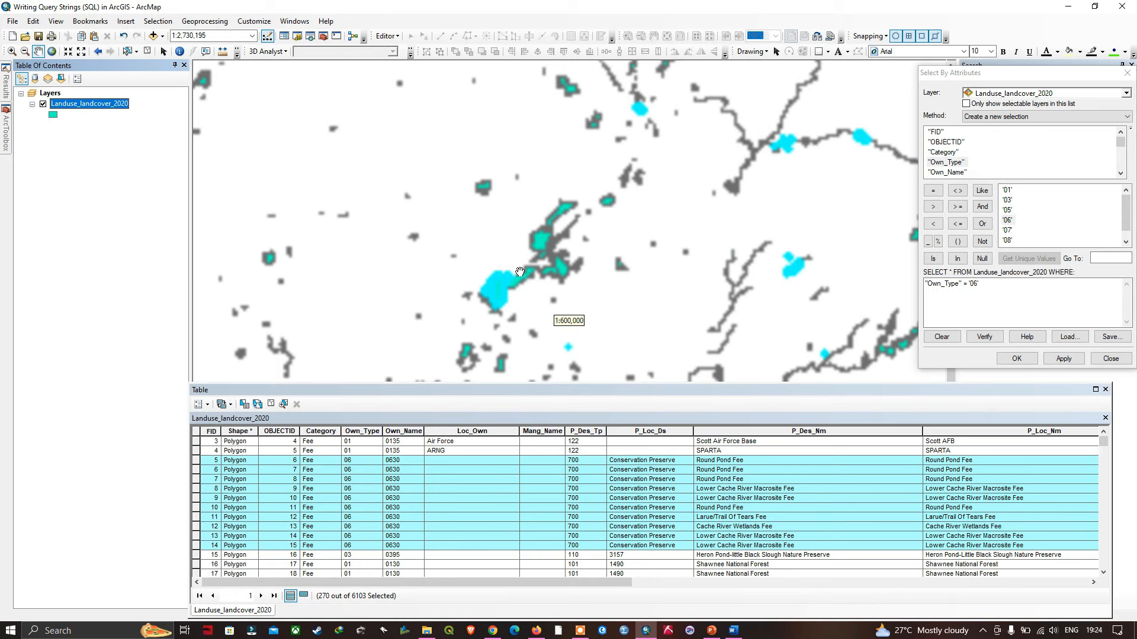
scroll(519, 272, "up", 2)
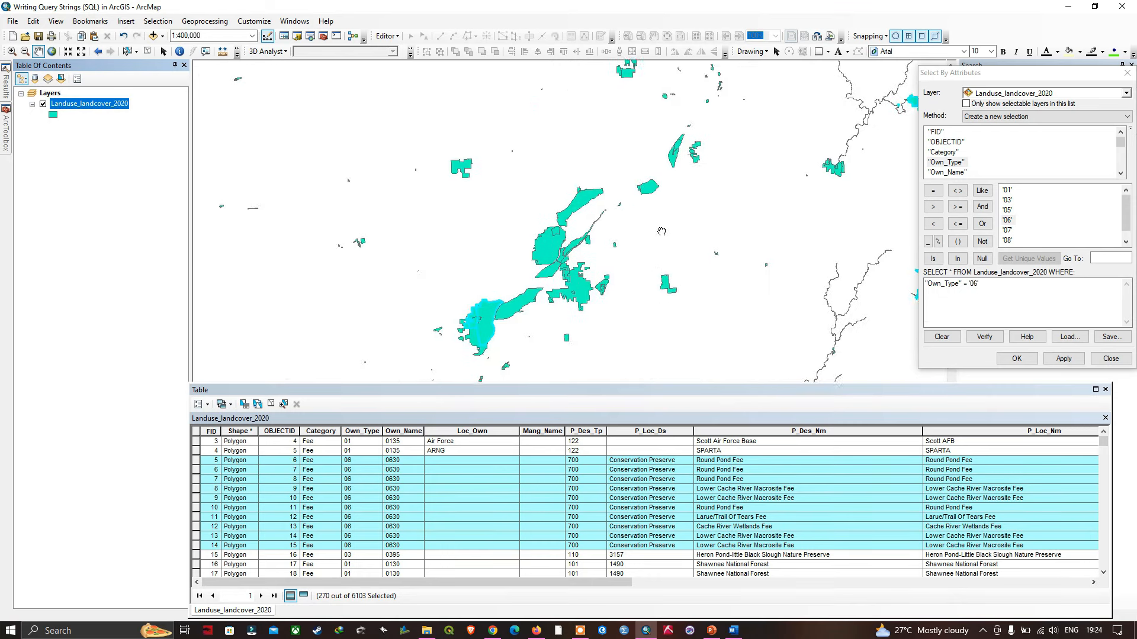
left_click_drag(662, 232, 734, 167)
scroll(560, 271, "up", 3)
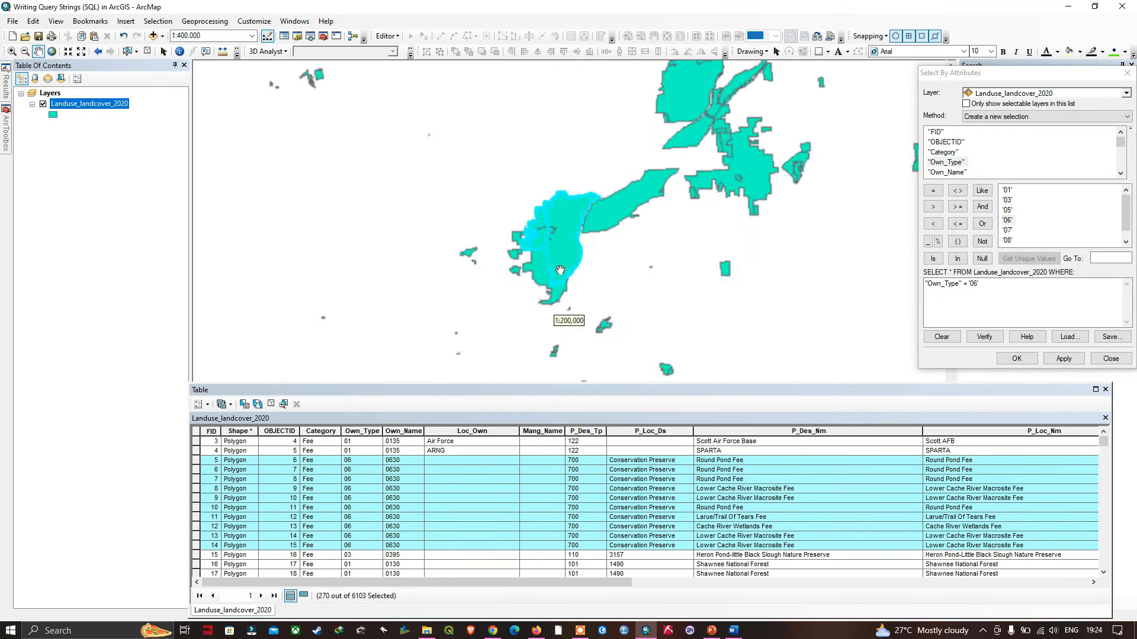
scroll(560, 270, "up", 1)
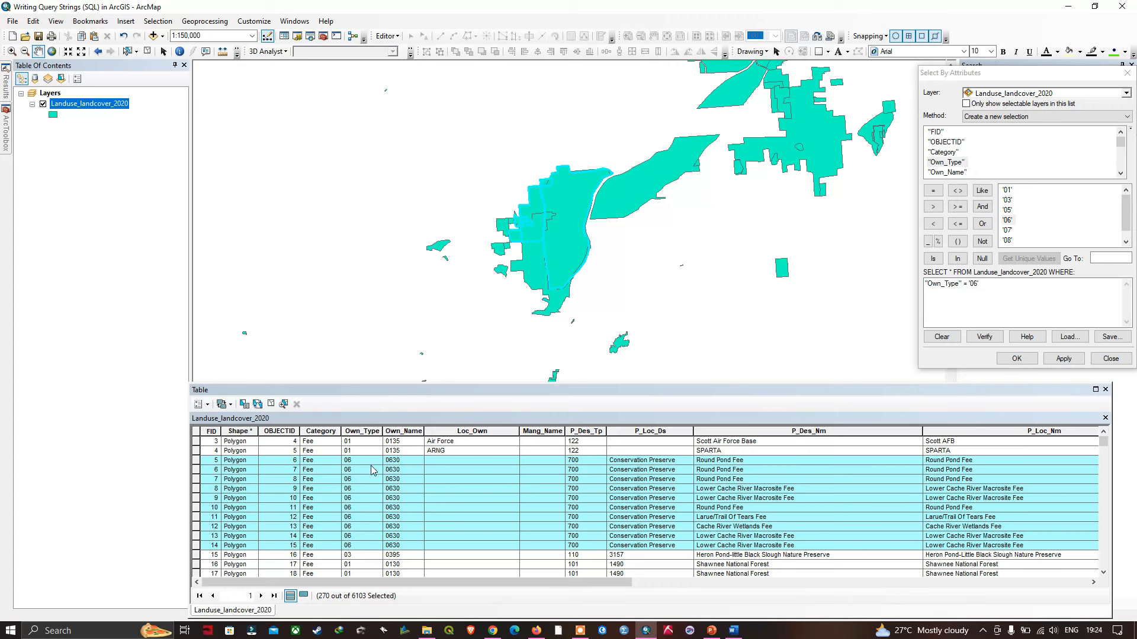
left_click_drag(653, 233, 537, 271)
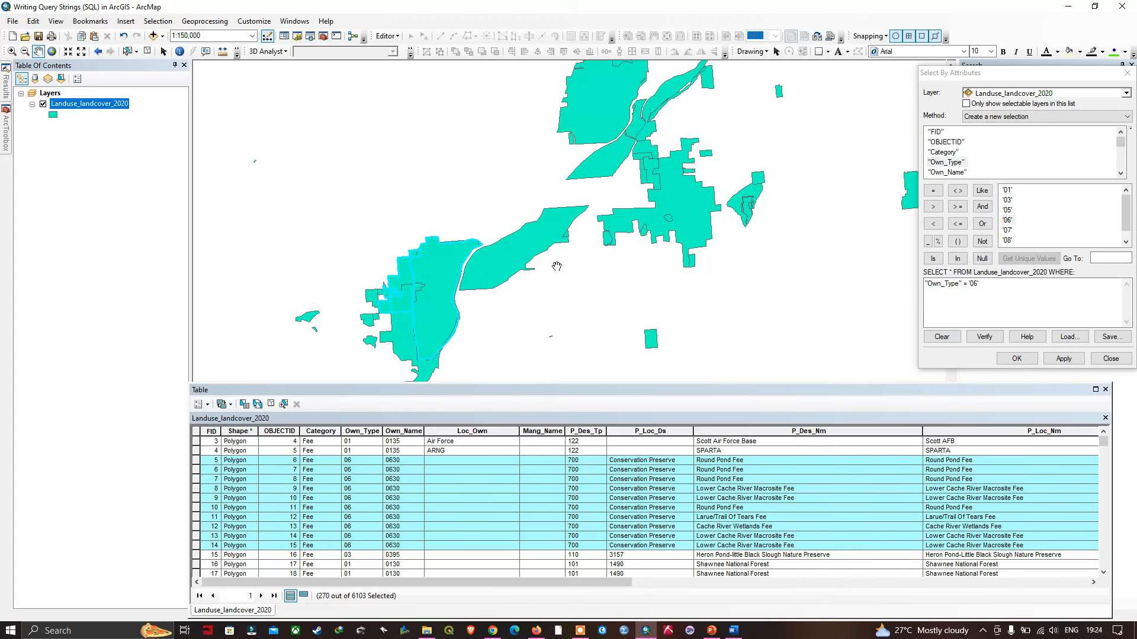
- Examine the highlighted '06' ownership polygons across the wider map and up close along the river corridor
scroll(559, 261, "down", 2)
scroll(560, 260, "up", 4)
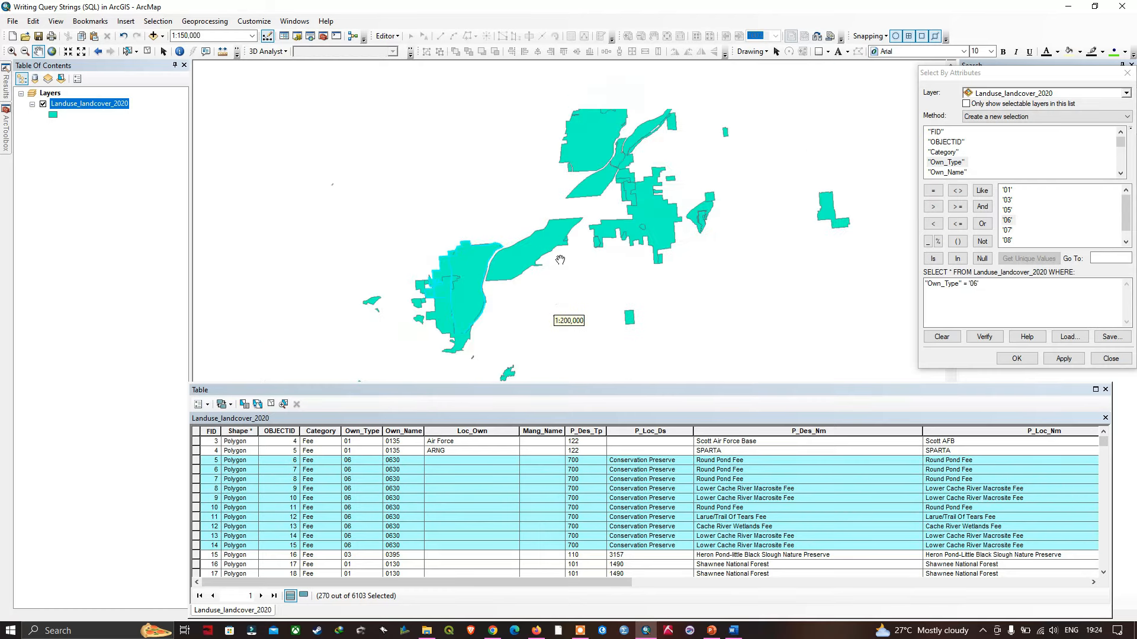
scroll(671, 221, "up", 3)
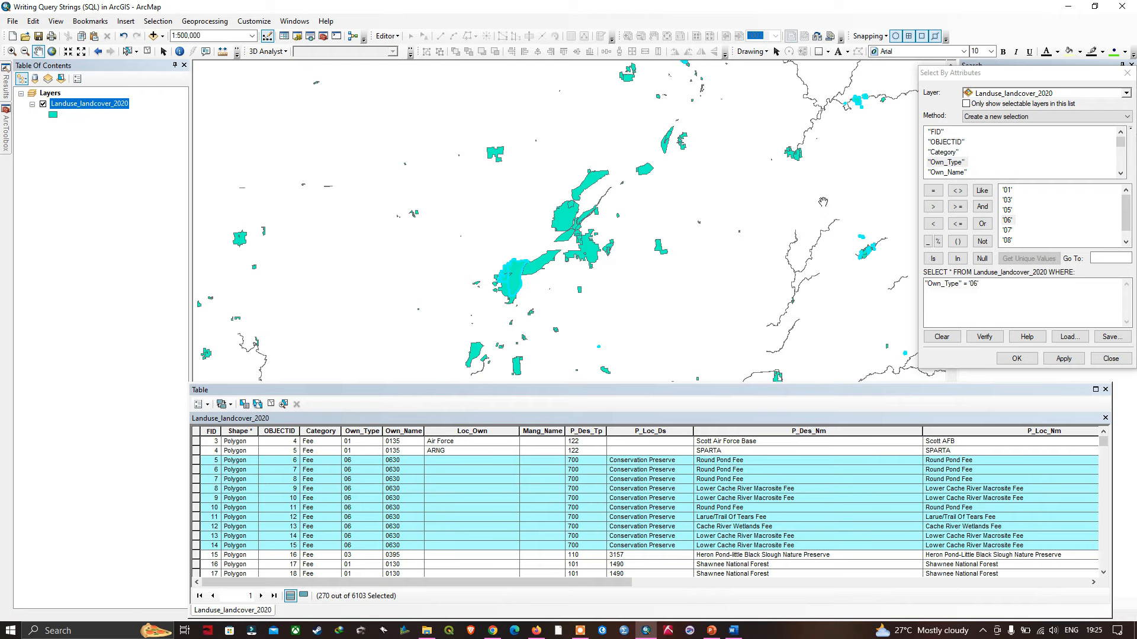
left_click_drag(822, 202, 586, 223)
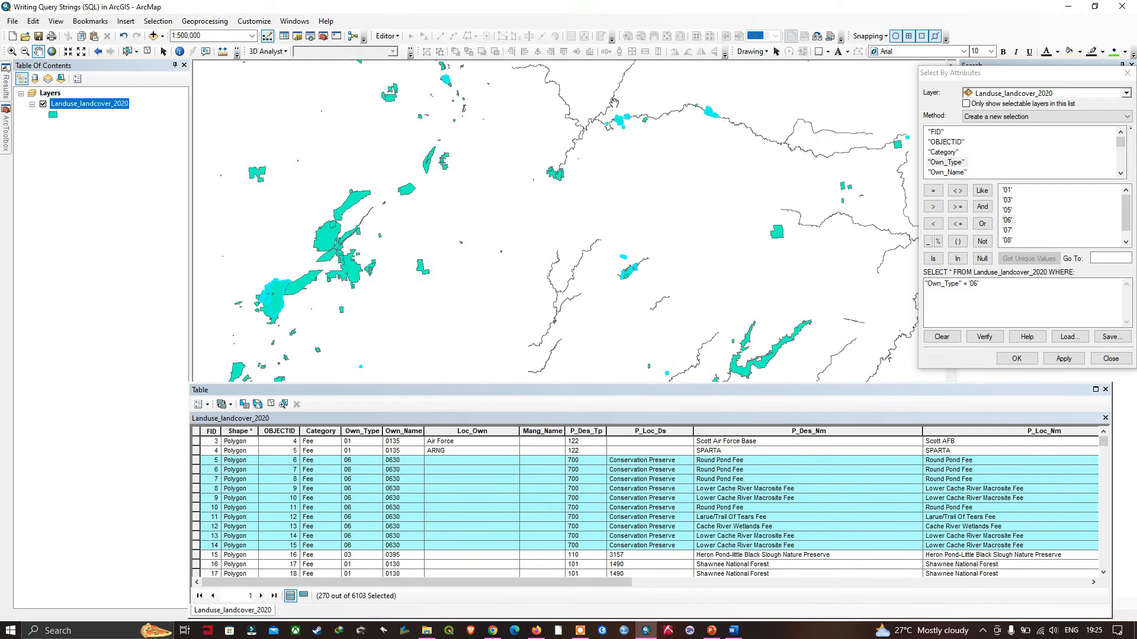
scroll(621, 114, "down", 2)
scroll(619, 113, "down", 6)
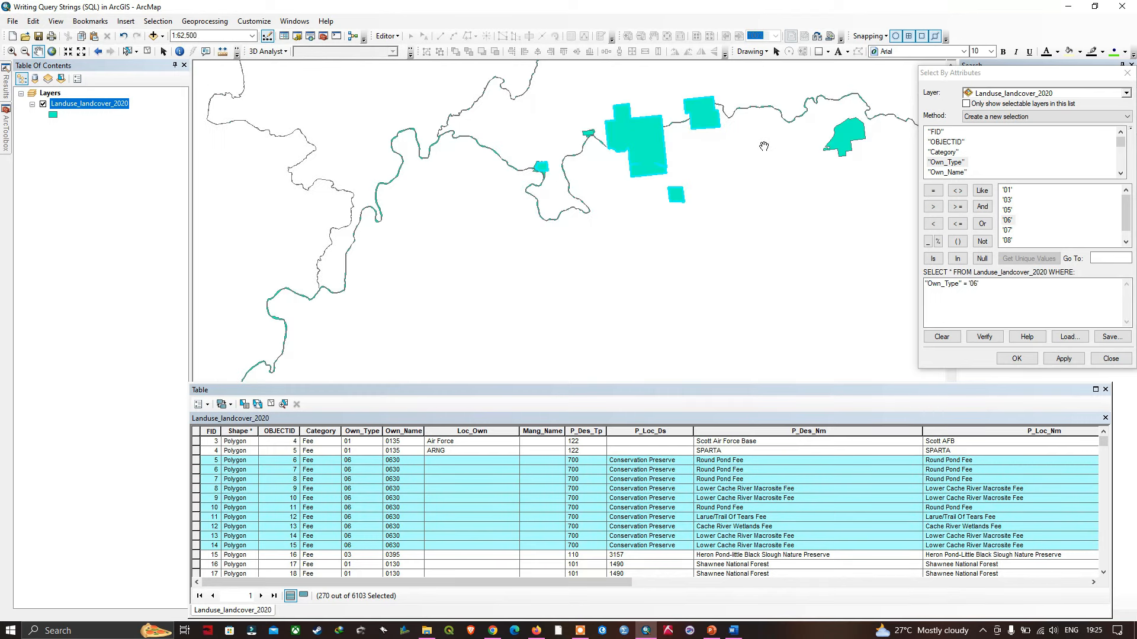
left_click_drag(757, 146, 678, 248)
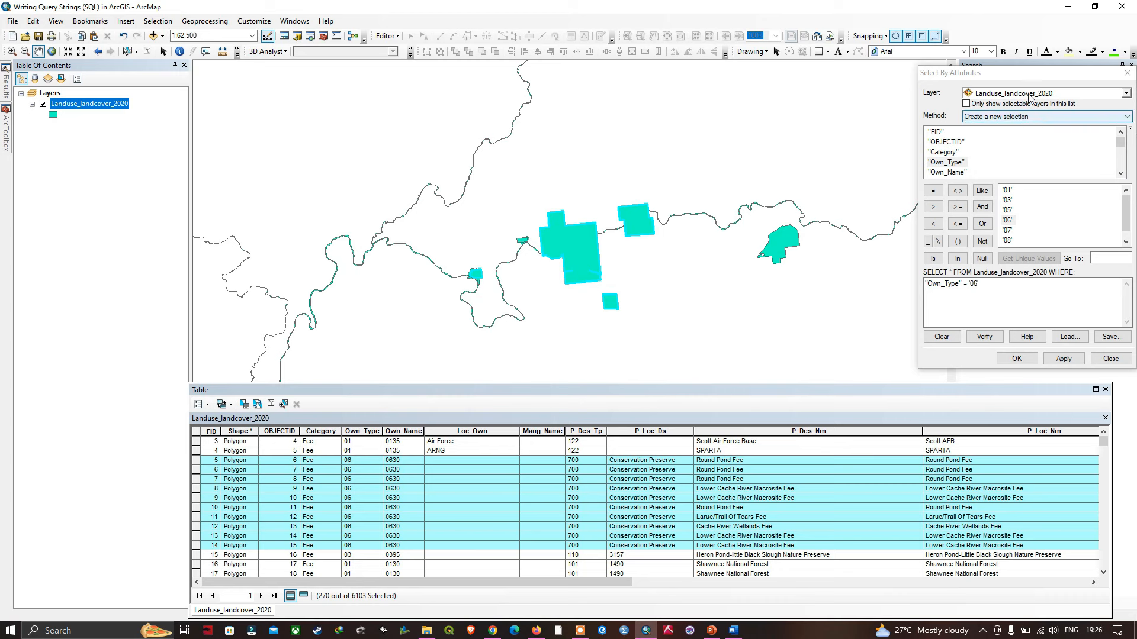
- Change the query operator to not-equal so it reads "Own_Type" <> '06', and apply the selection
left_click_drag(1066, 73, 968, 88)
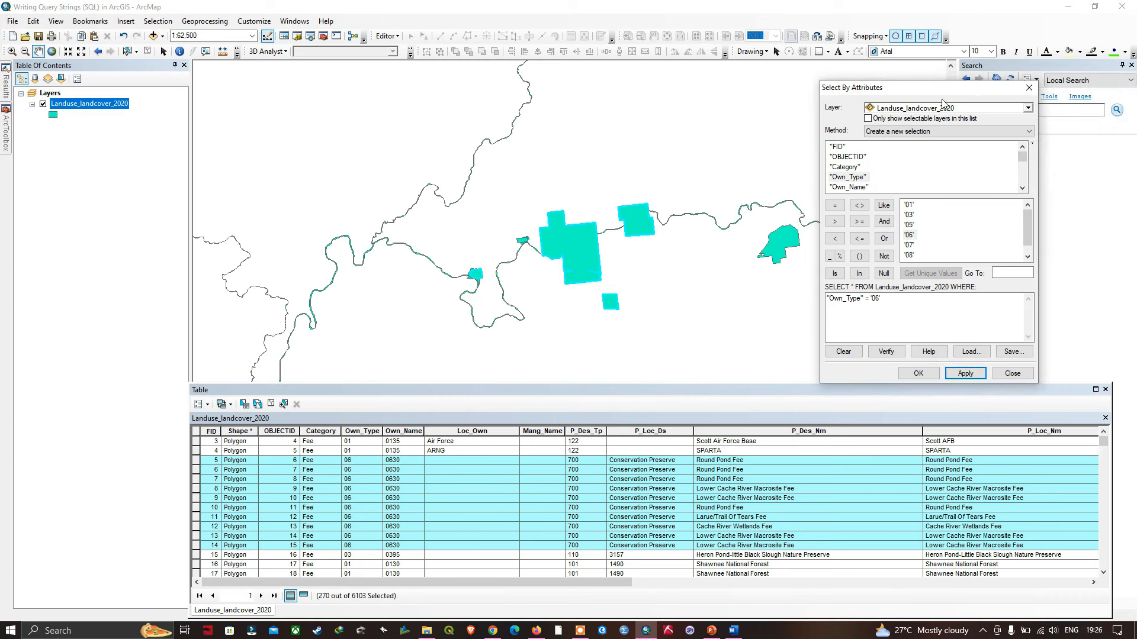
left_click(866, 300)
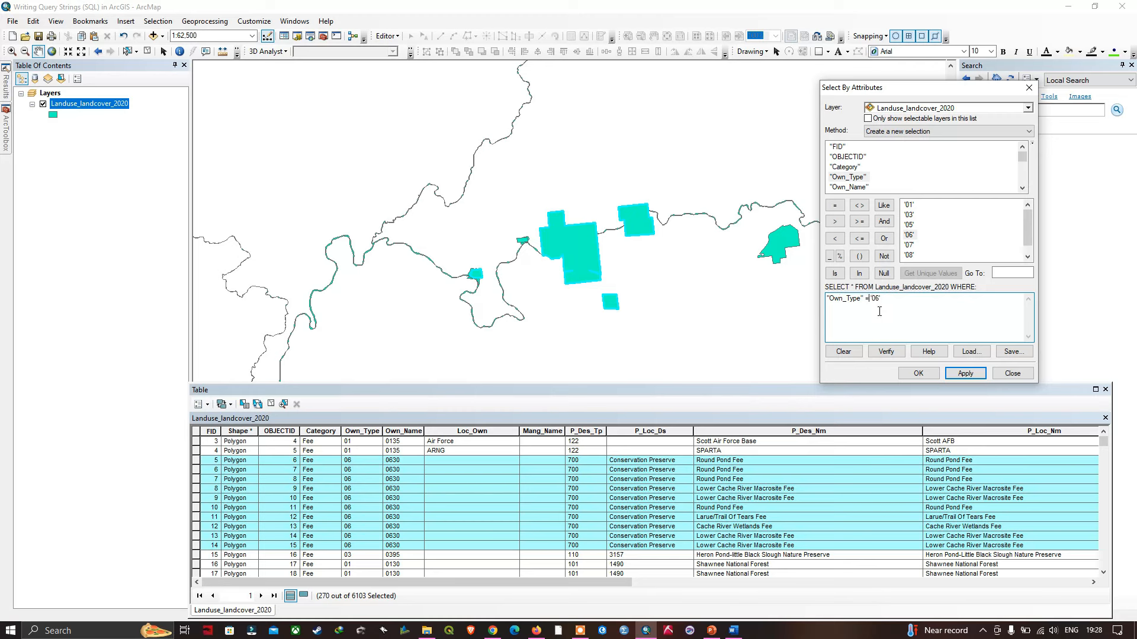
key("BackSpace")
left_click(859, 206)
left_click(965, 373)
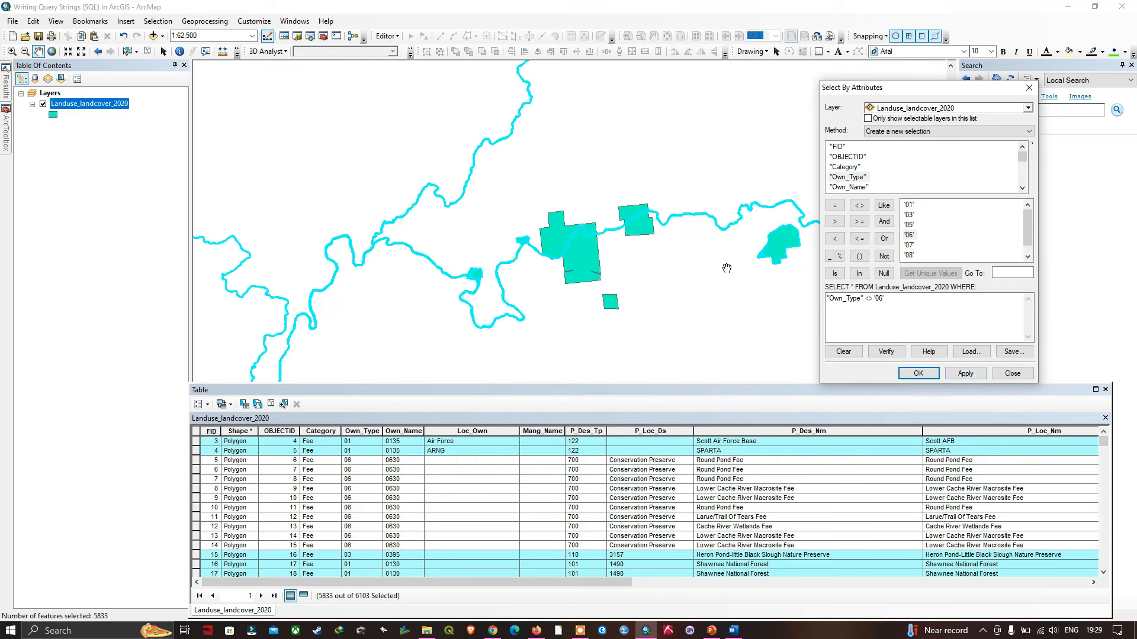
- Zoom the map to the selected features of the Landuse_landcover_2020 layer
left_click(99, 106)
right_click(99, 107)
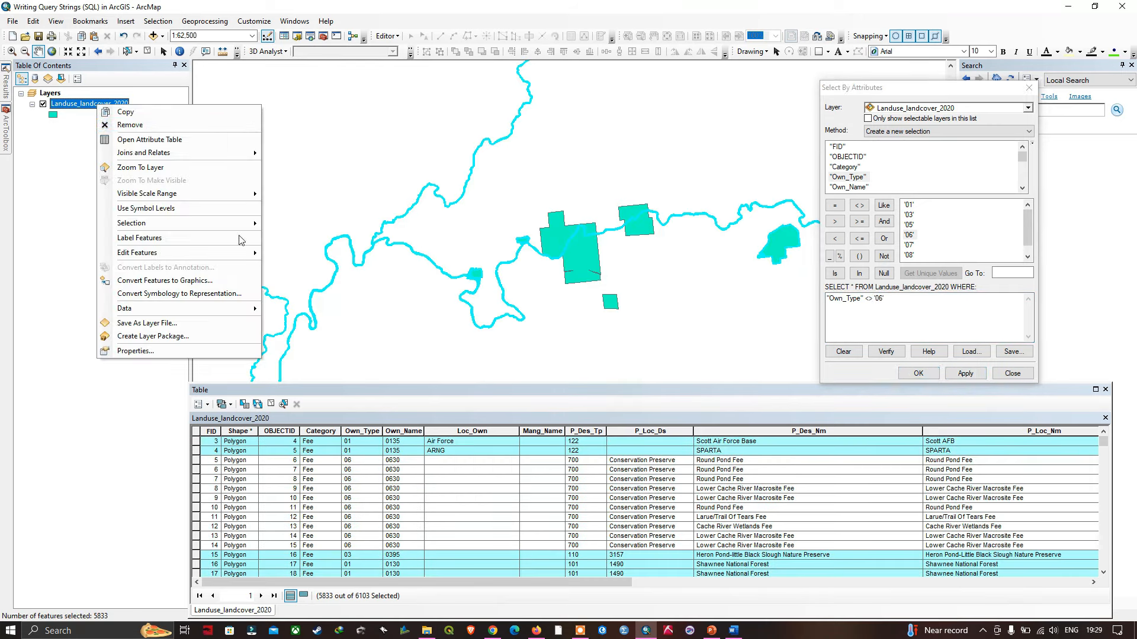
mouse_move(249, 223)
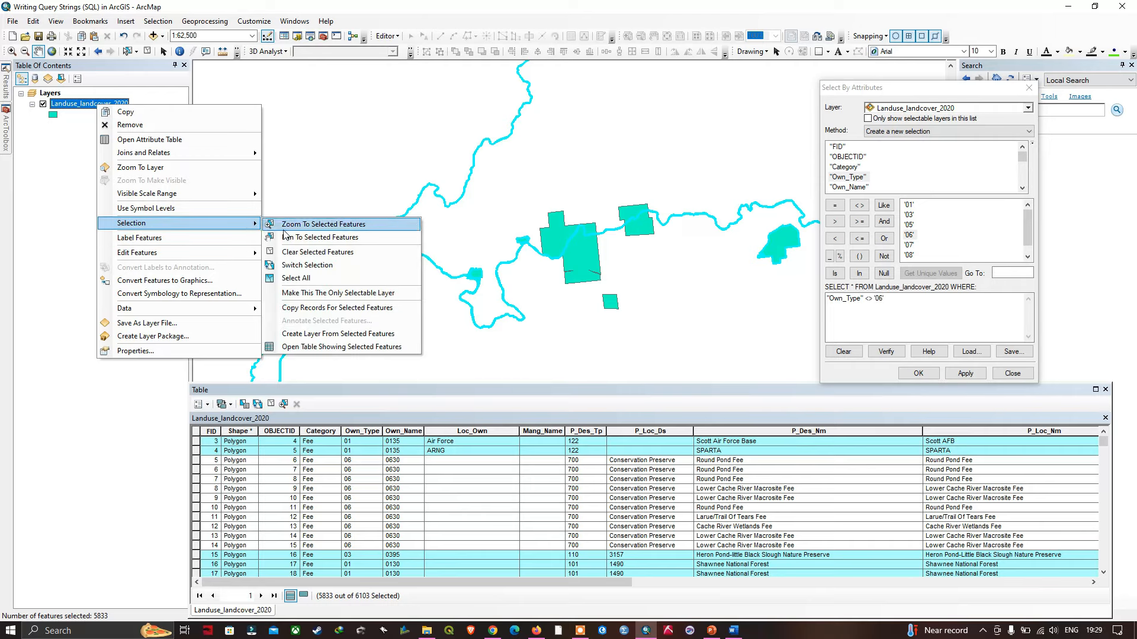
left_click(352, 230)
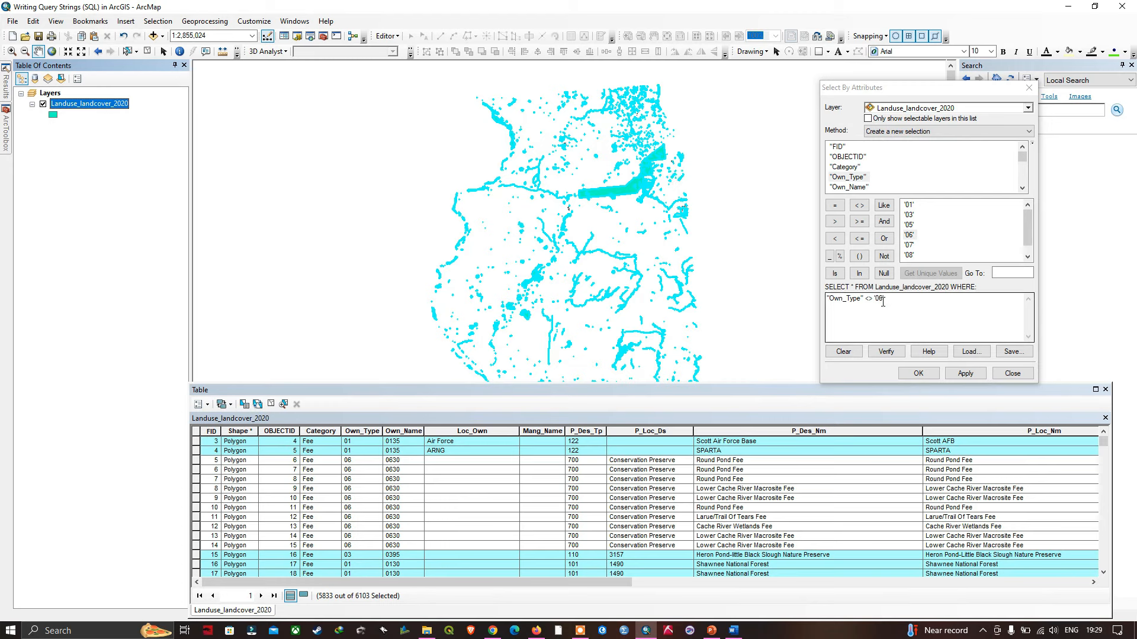
- Review which polygons on the map and which Own_Type records in the attribute table are selected by the not-equal query
scroll(623, 177, "up", 1)
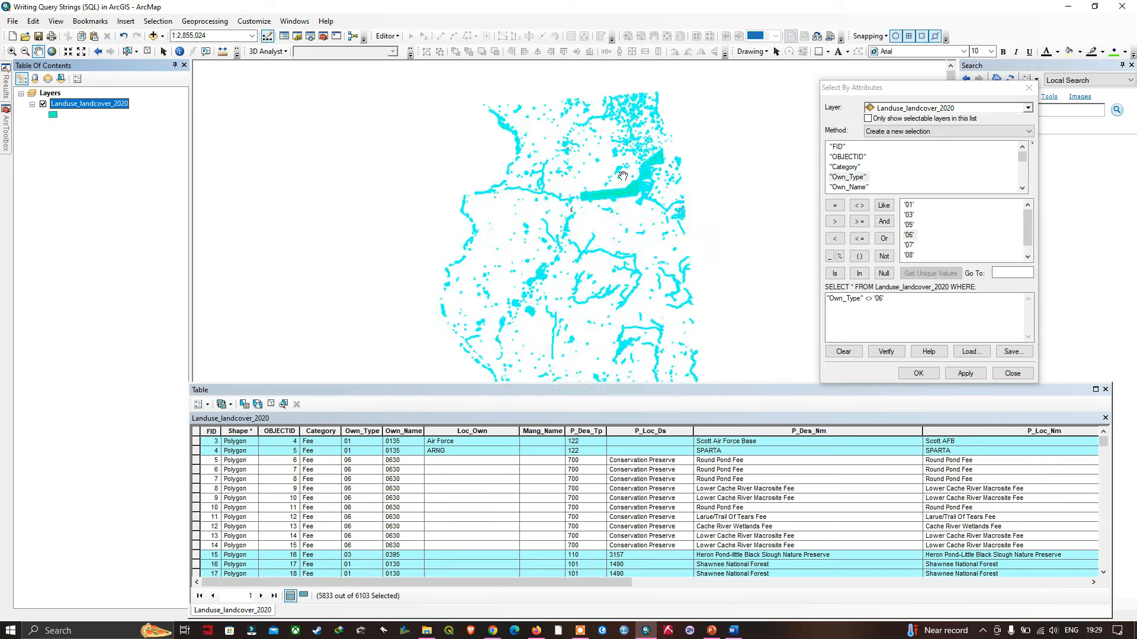
scroll(623, 176, "down", 5)
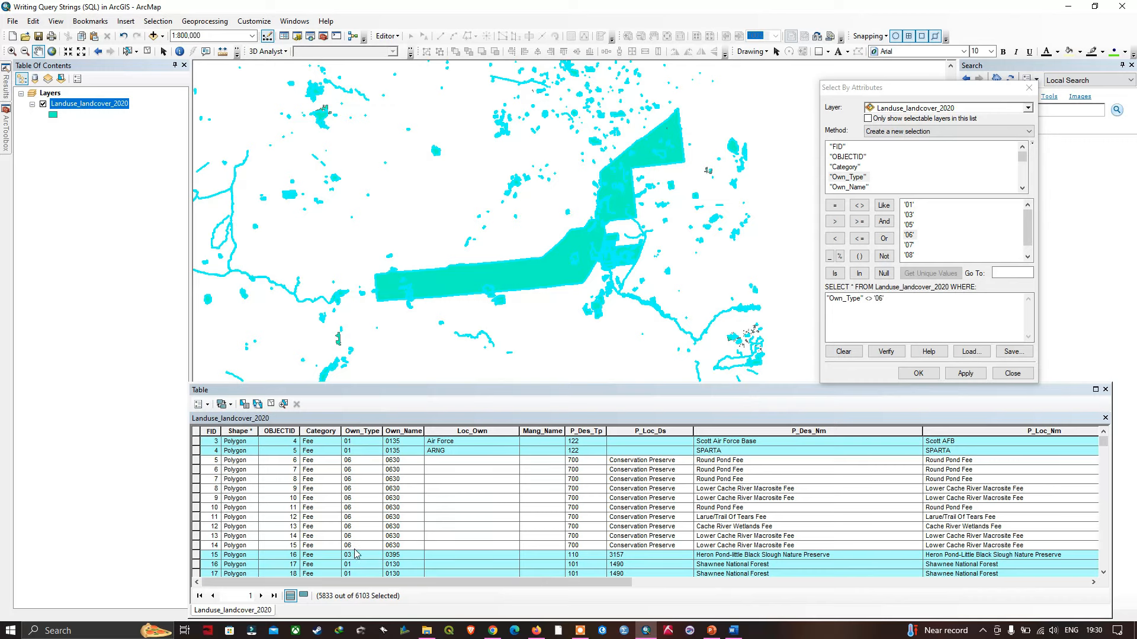
scroll(358, 554, "down", 4)
scroll(363, 545, "down", 6)
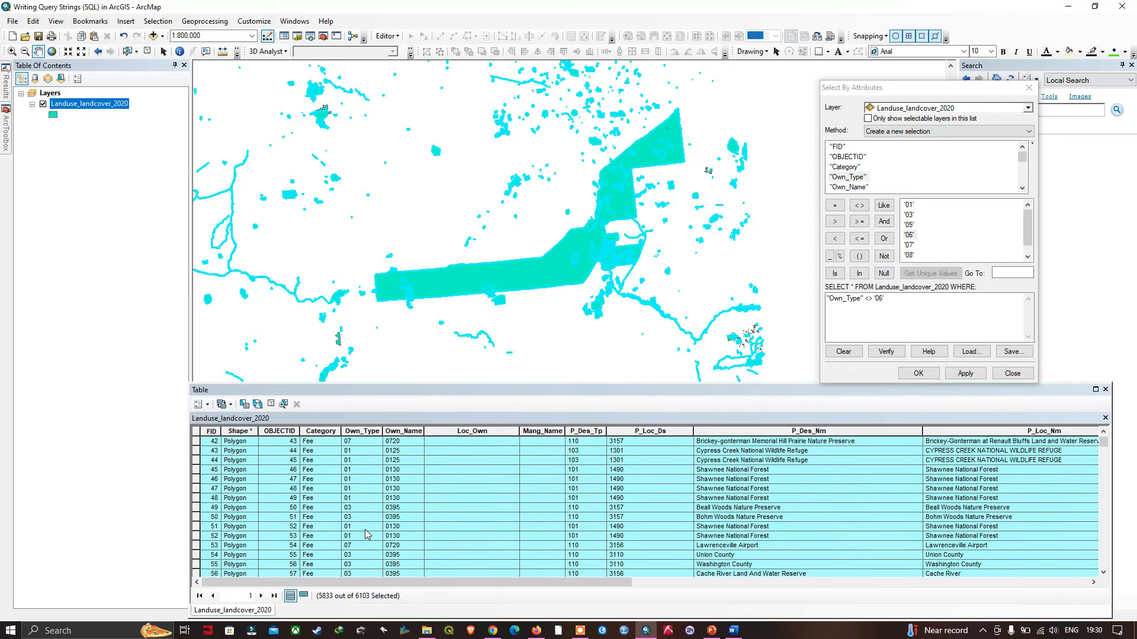
scroll(367, 530, "up", 11)
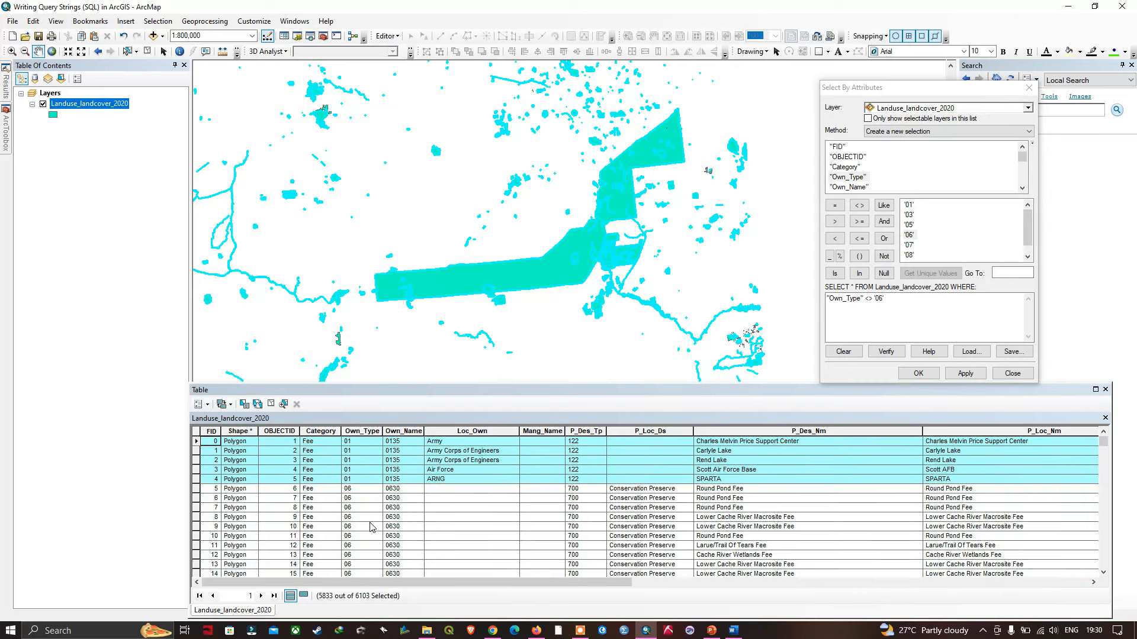
scroll(372, 526, "down", 1)
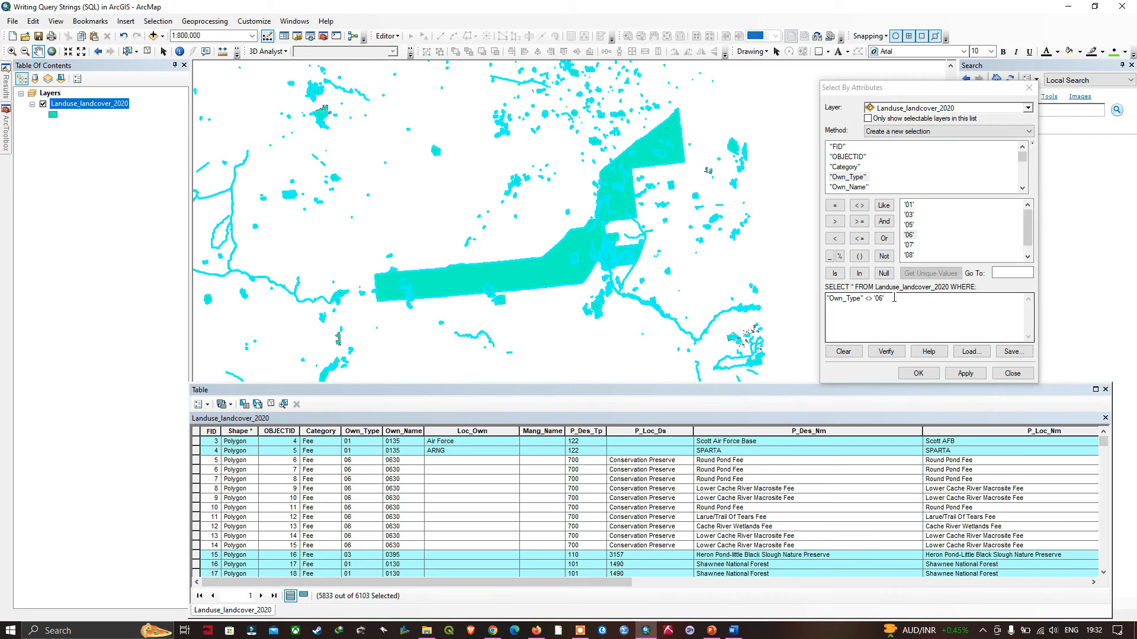
- Replace the query expression with "Shape_Area" > 200000 and apply the selection
left_click_drag(894, 298, 816, 296)
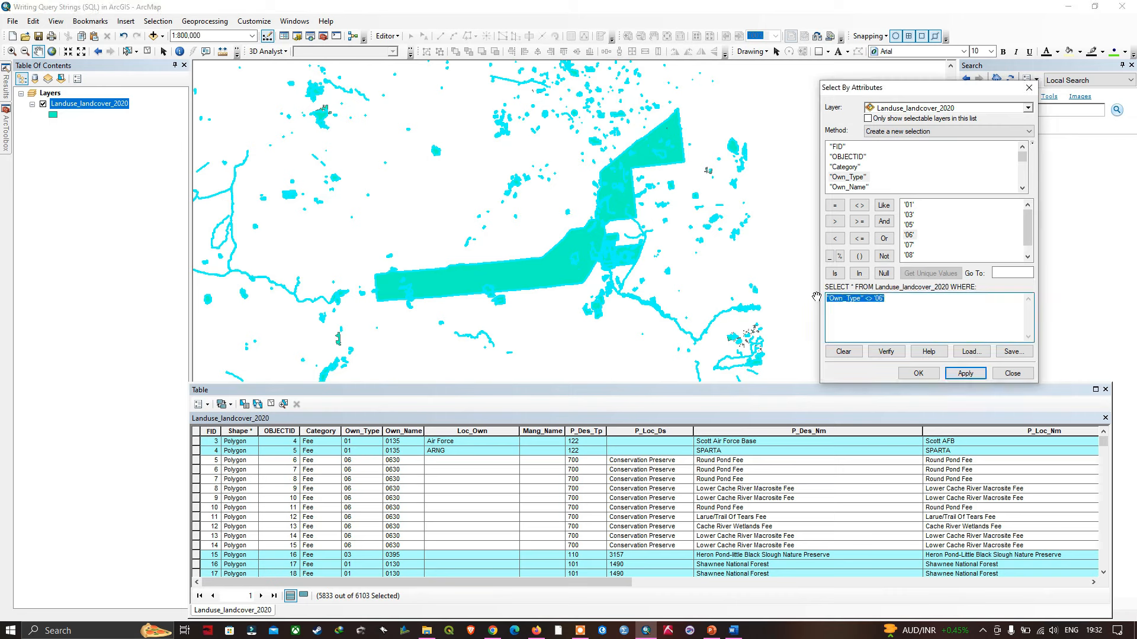
key("Delete")
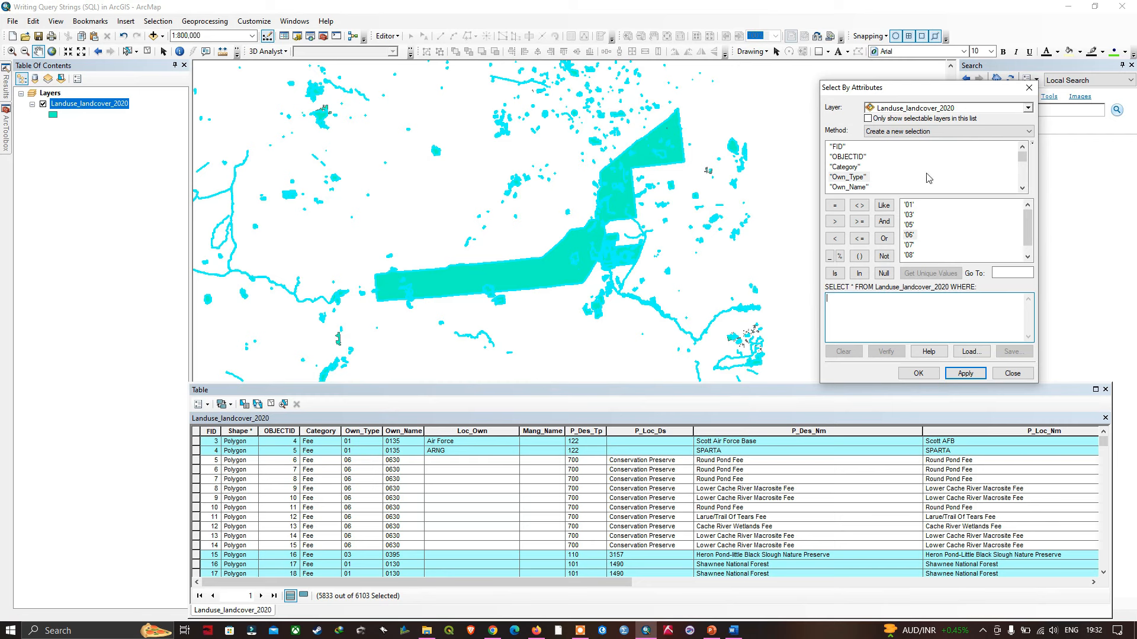
scroll(875, 172, "down", 5)
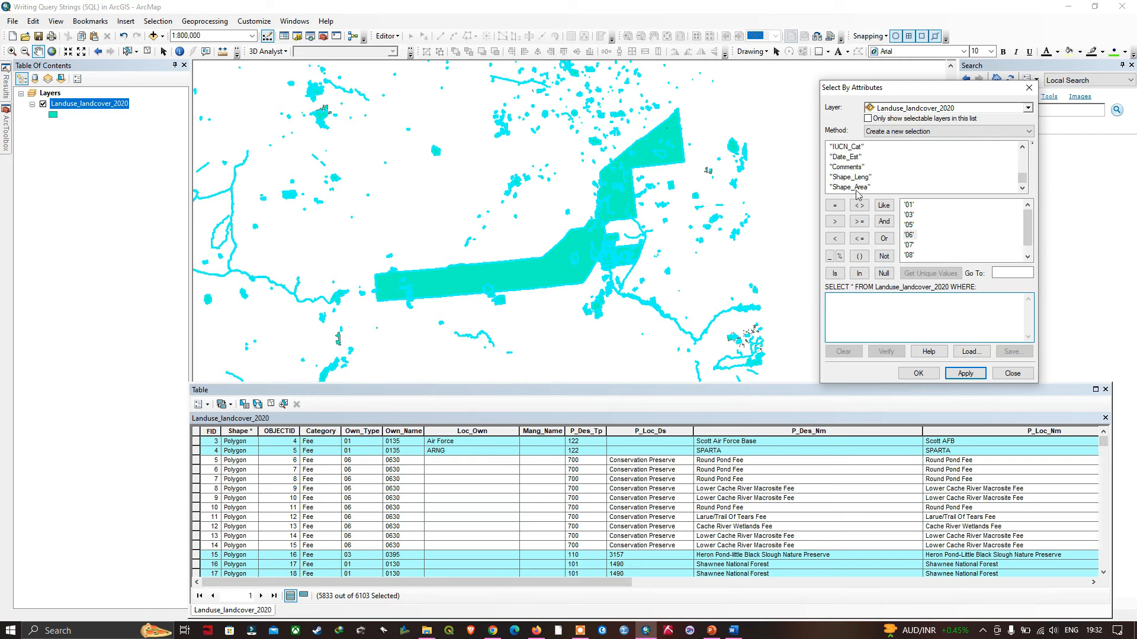
double_click(856, 188)
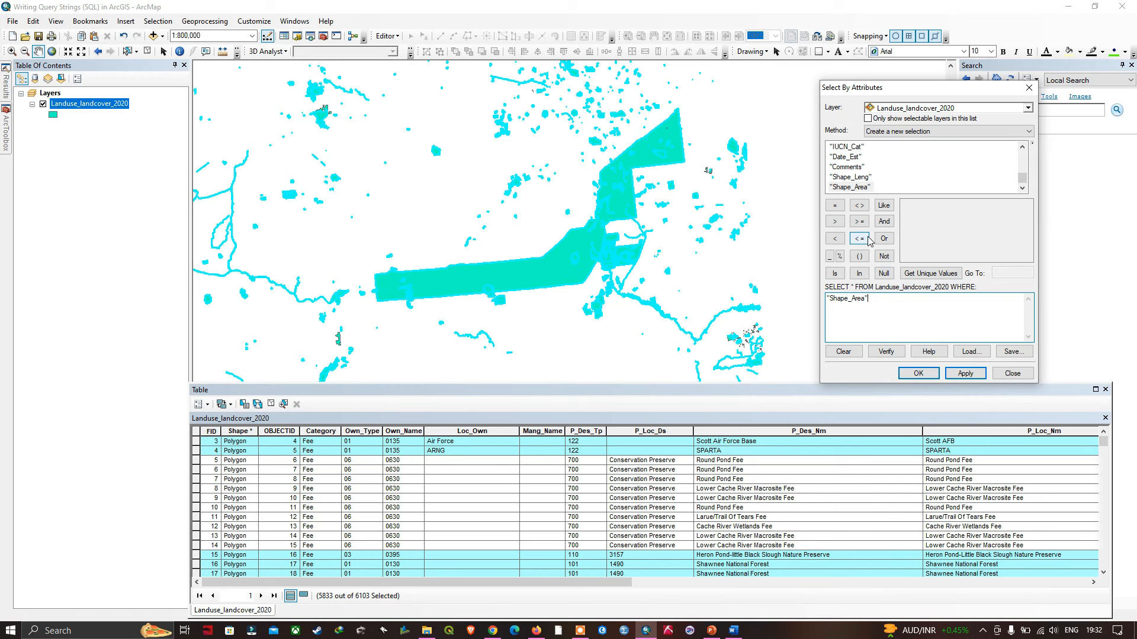
left_click(835, 222)
type("200000")
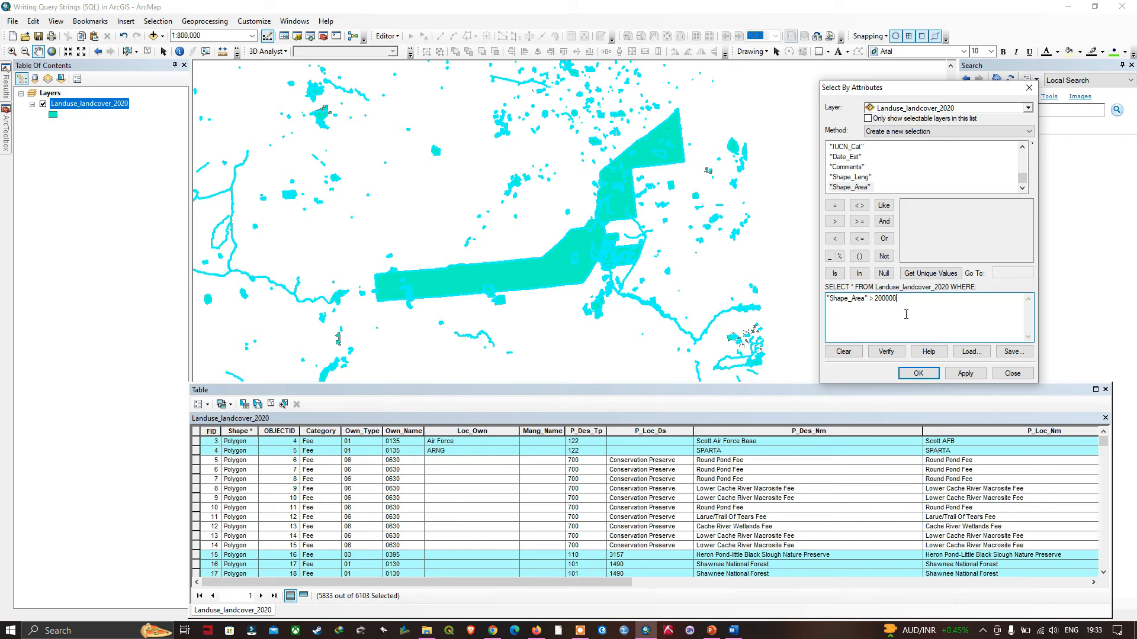
left_click(967, 373)
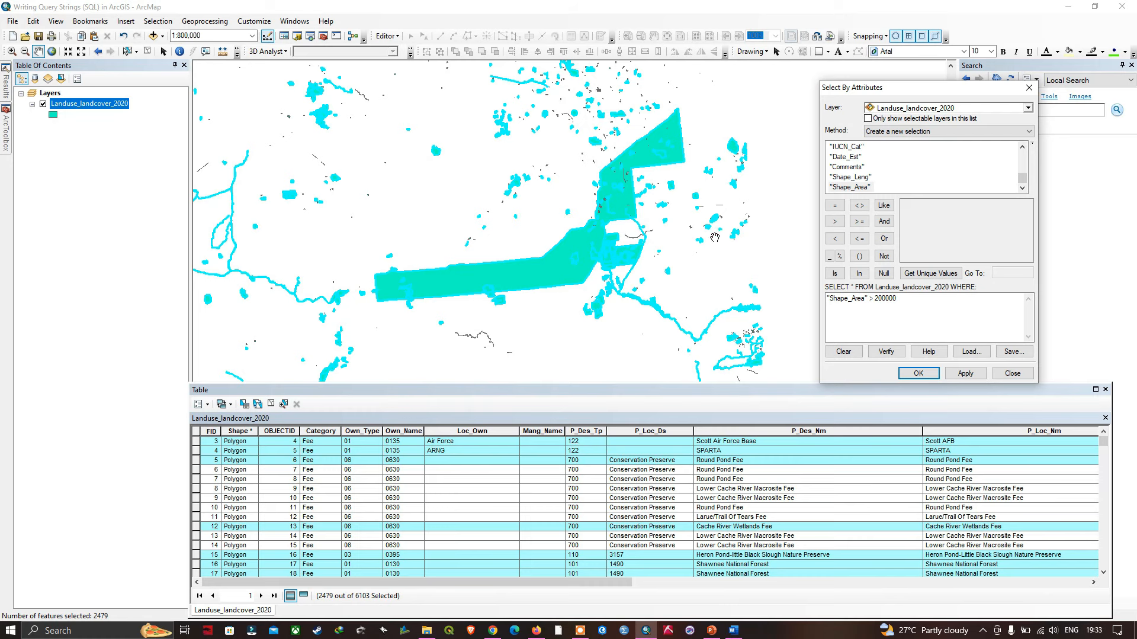
- Clear the selected features, reapply the "Shape_Area" > 200000 query, and compare selected and unselected polygons on the map
left_click(147, 51)
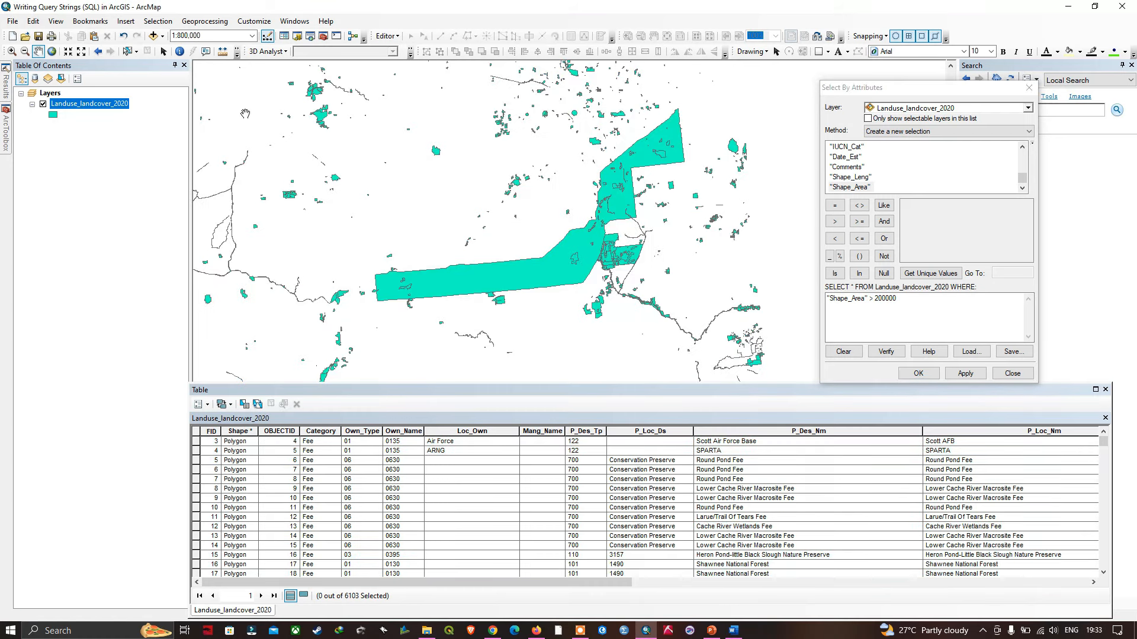
left_click(976, 375)
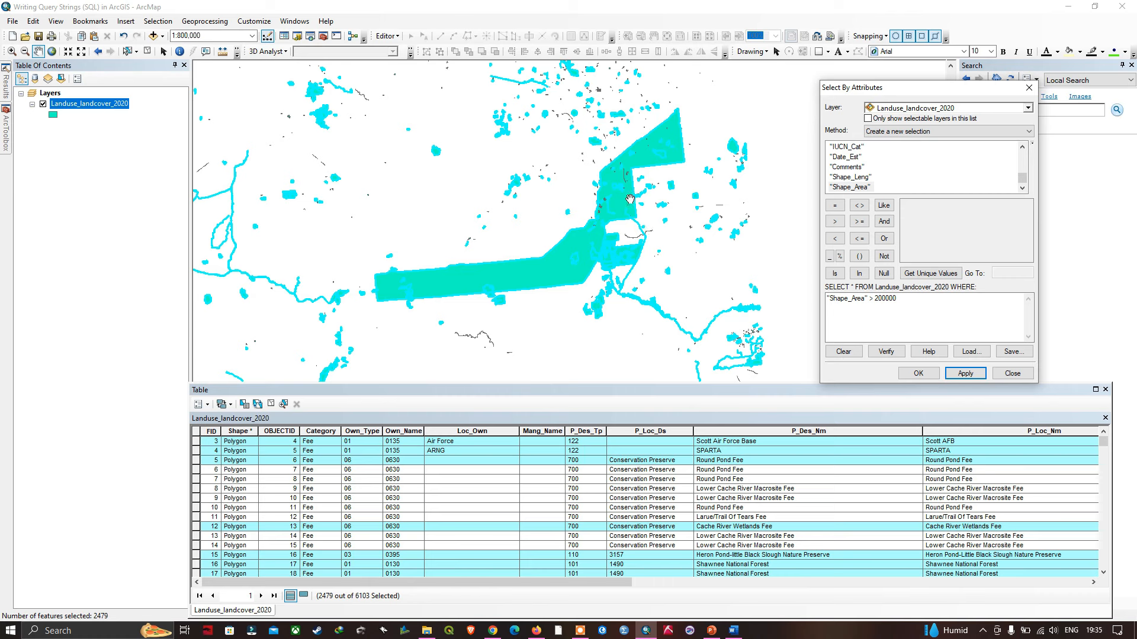
scroll(554, 115, "down", 2)
scroll(554, 115, "down", 4)
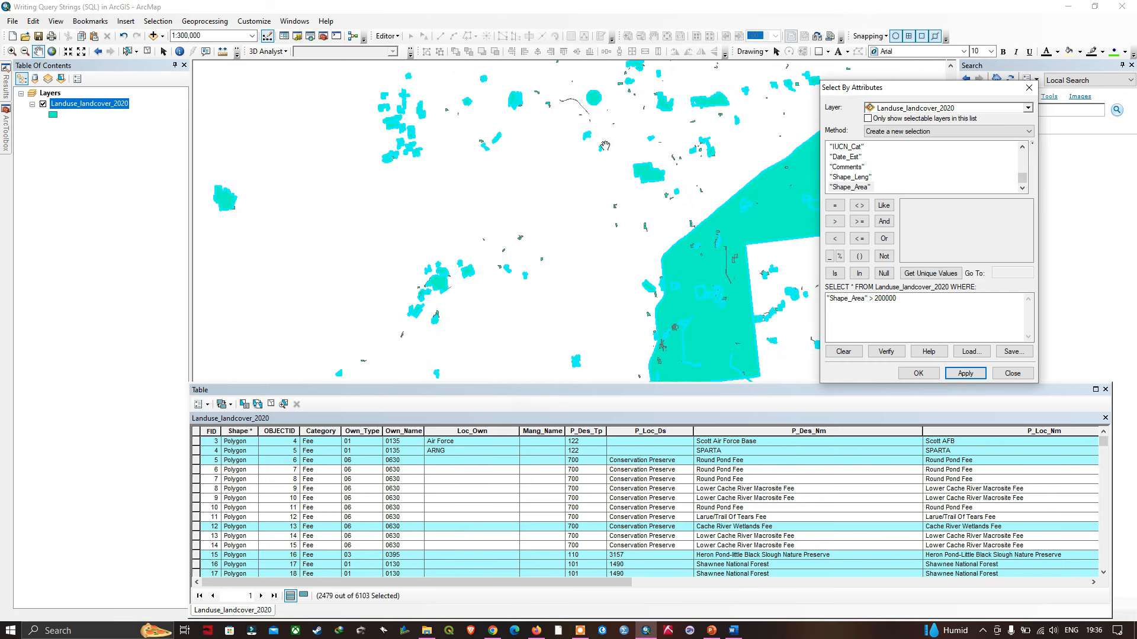
scroll(667, 184, "down", 2)
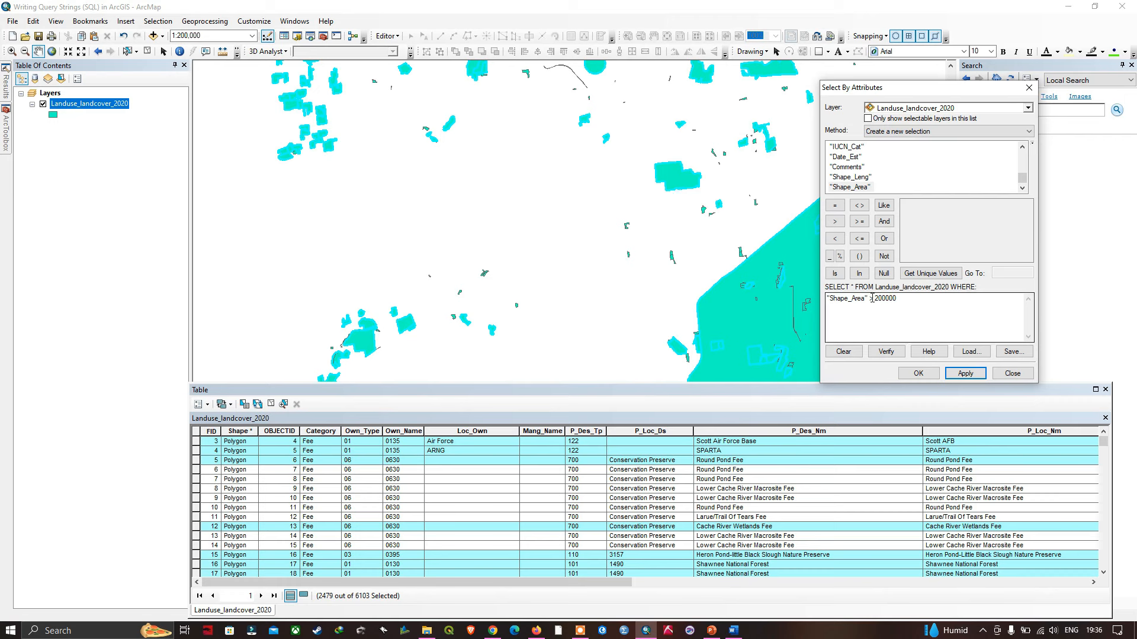
- Raise the area threshold so the query reads "Shape_Area" > 1000000, apply it, and check the selected polygons on the map
left_click(878, 301)
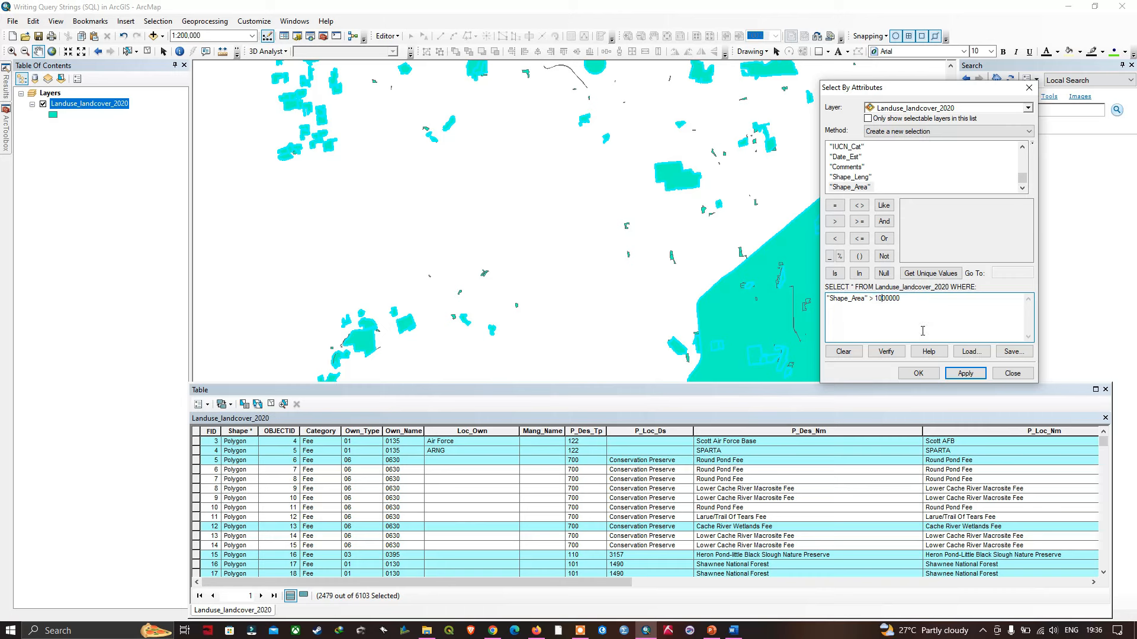
left_click(968, 374)
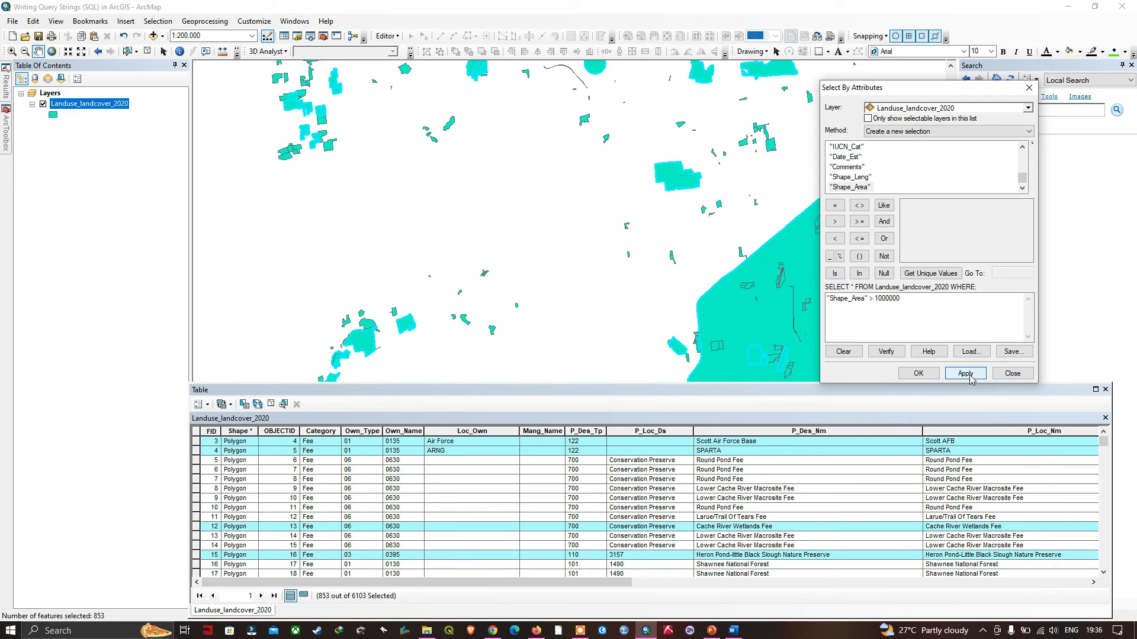
scroll(683, 225, "down", 1)
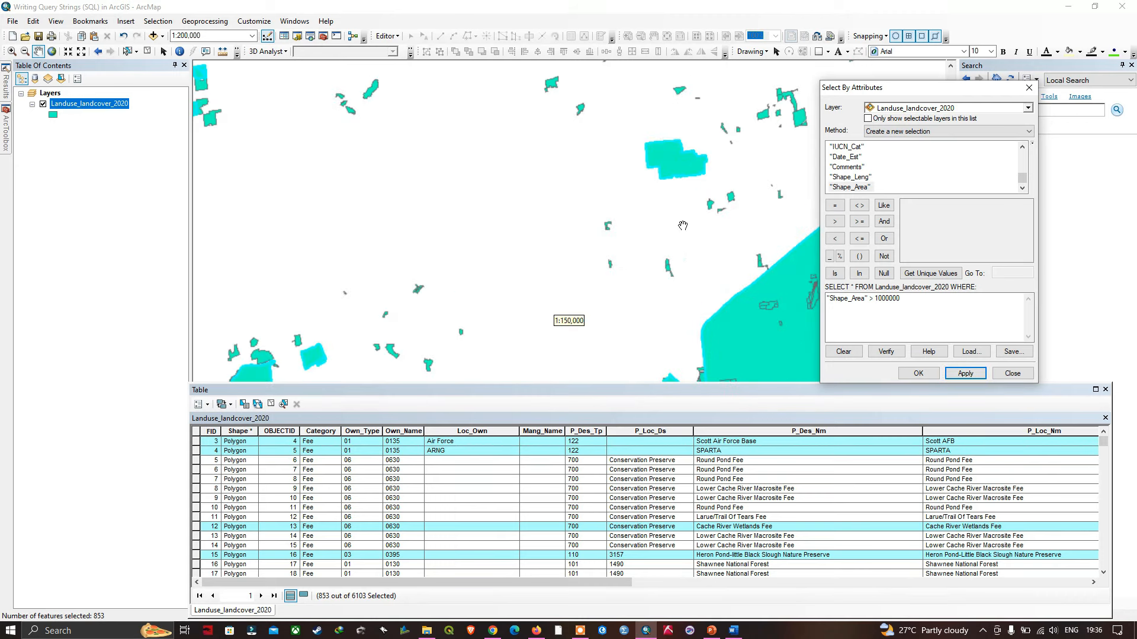
scroll(683, 226, "up", 3)
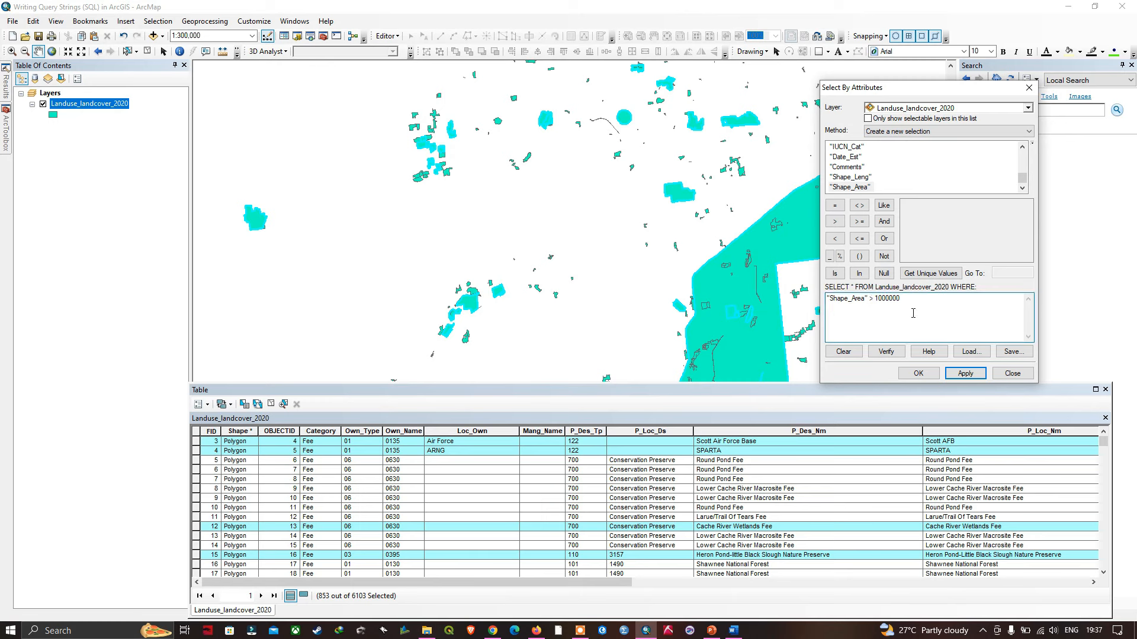
- Change the query operator to less-than so it reads "Shape_Area" < 1000000, and apply the selection
key("BackSpace")
left_click(838, 242)
left_click(870, 306)
left_click(965, 373)
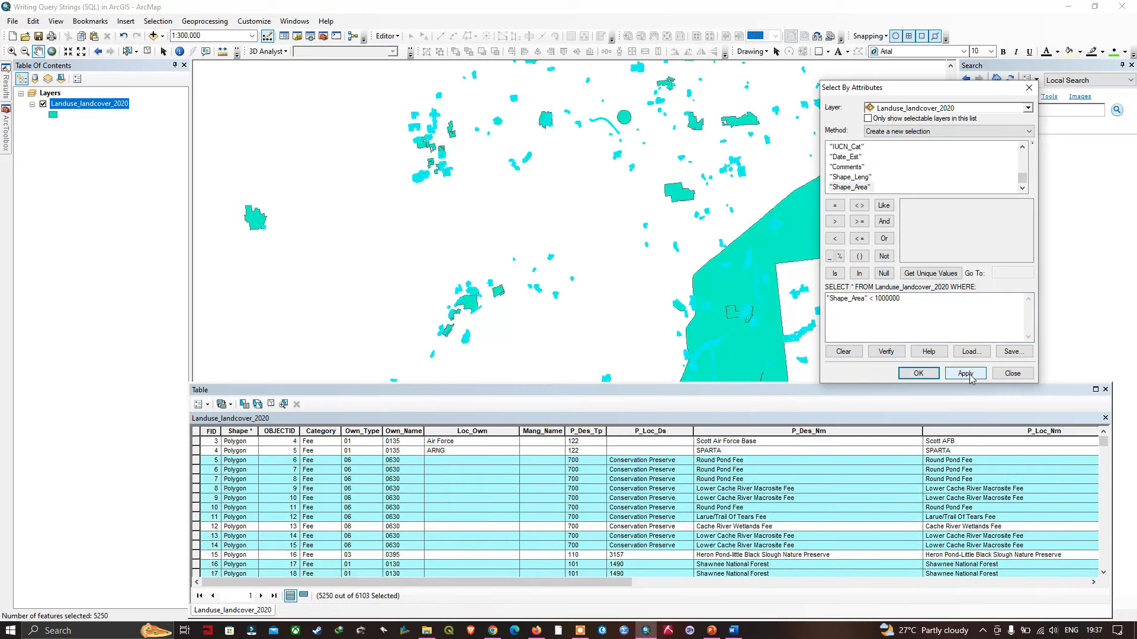